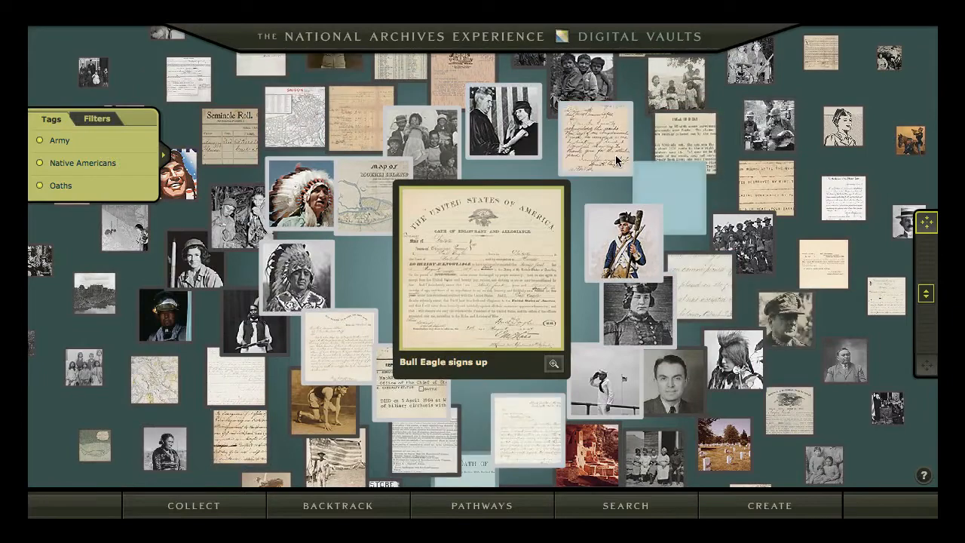
Step: Continue past the introduction and start exploring with the record "The Moon rocks!" moved to the center
{"action": "left_click", "coordinate": [426, 129]}
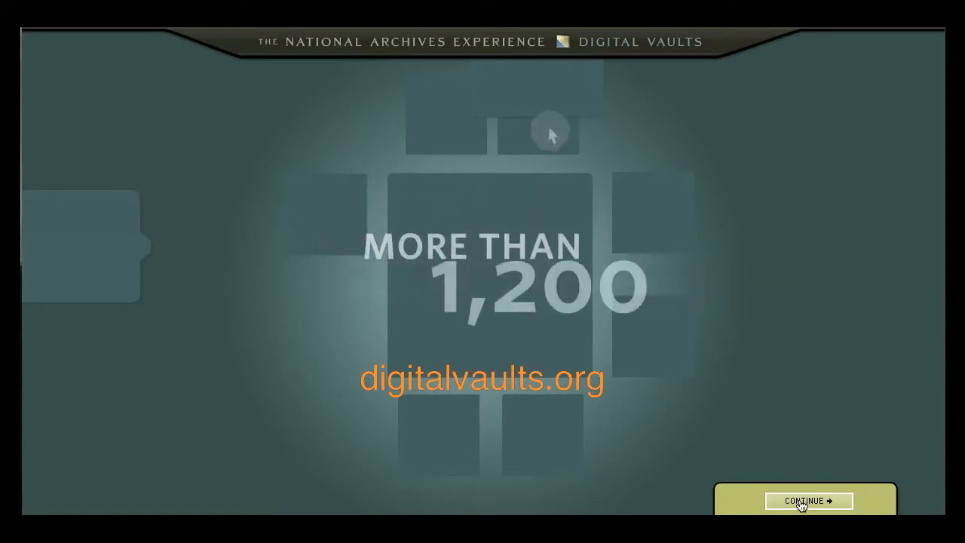
{"action": "left_click", "coordinate": [802, 502]}
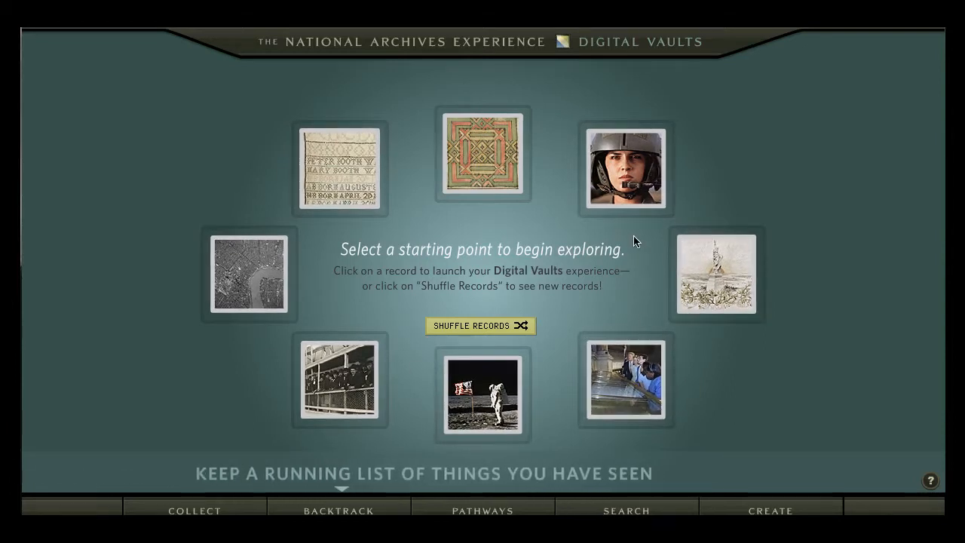
{"action": "mouse_move", "coordinate": [631, 196]}
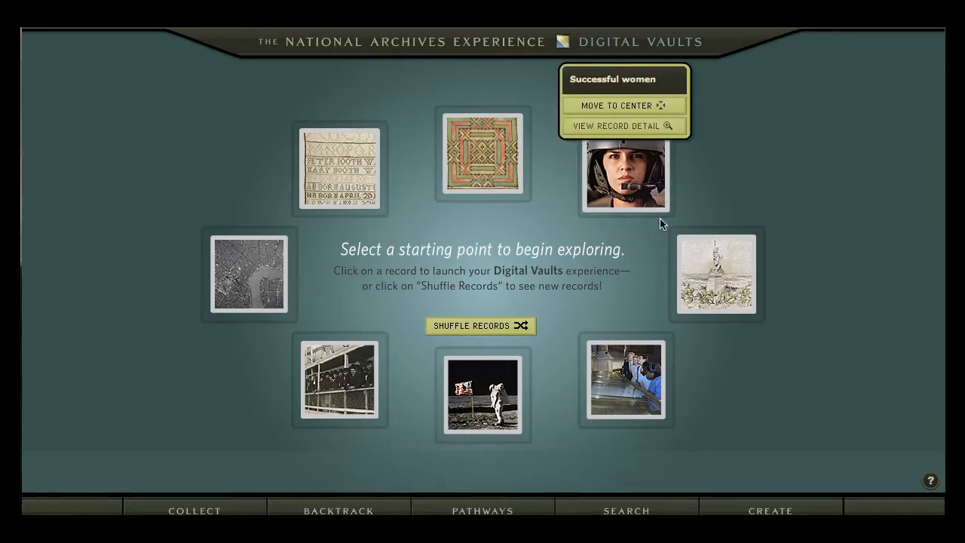
{"action": "mouse_move", "coordinate": [706, 261]}
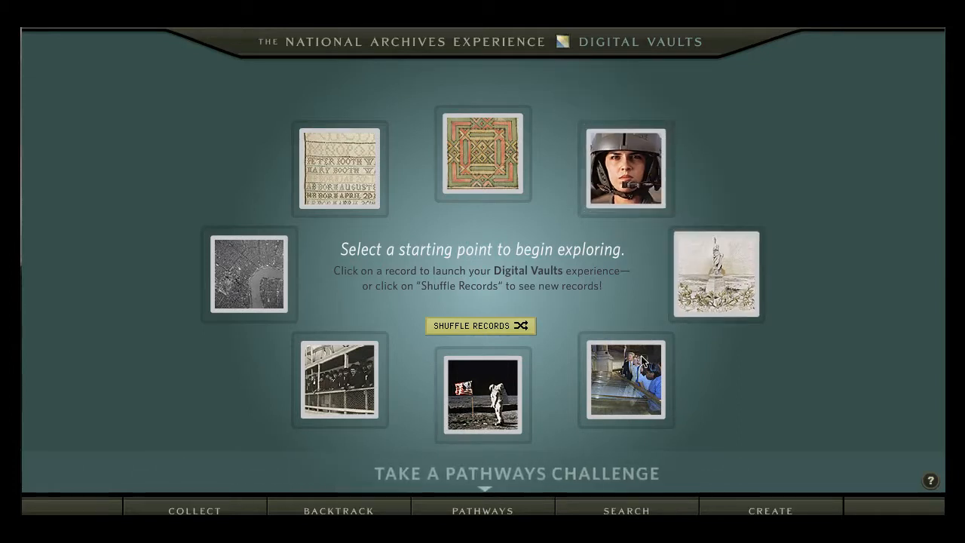
{"action": "mouse_move", "coordinate": [635, 366]}
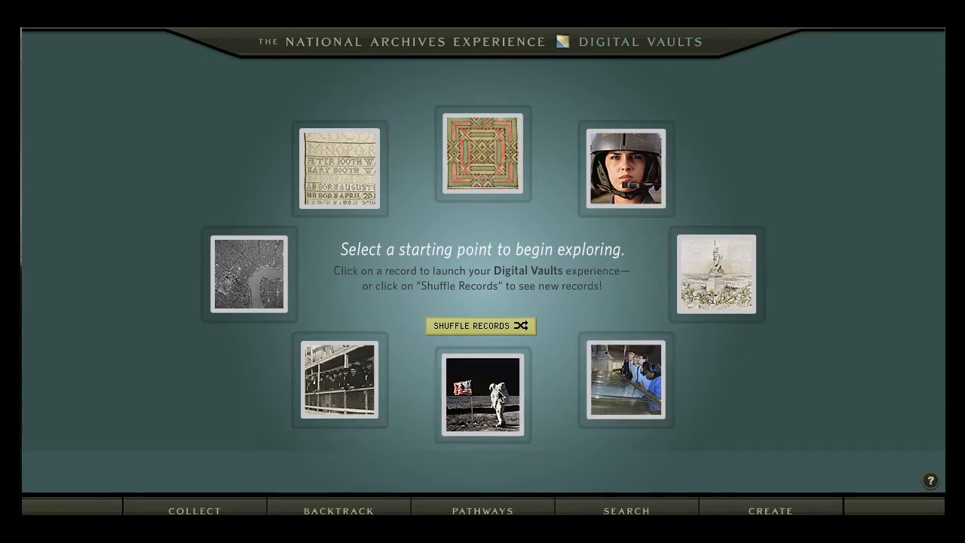
{"action": "mouse_move", "coordinate": [499, 394]}
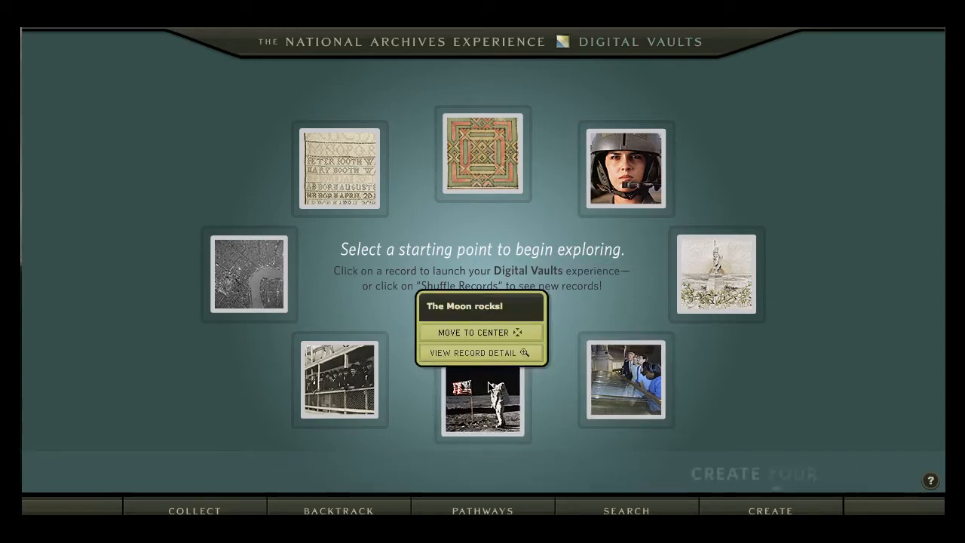
{"action": "left_click", "coordinate": [476, 332]}
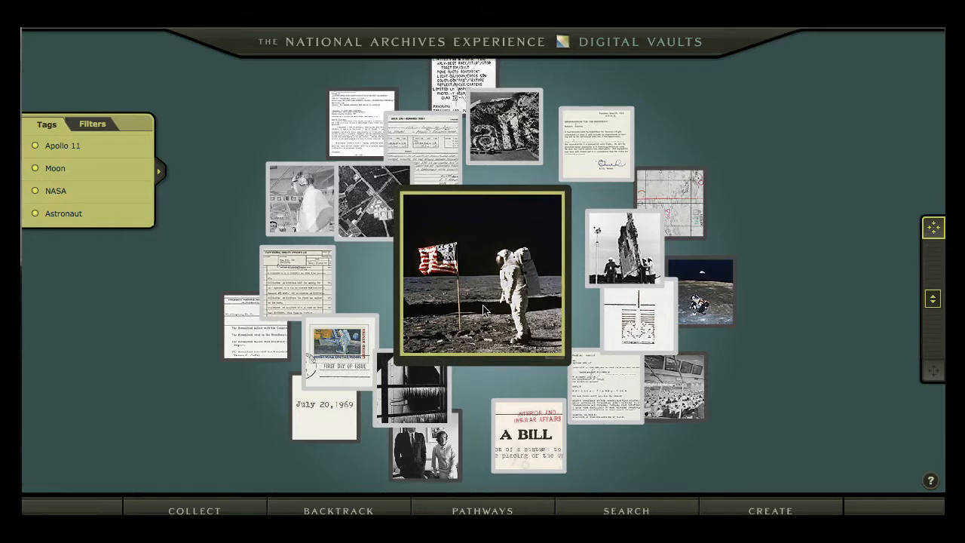
Step: Examine which records share the Apollo 11 tag with the moon photo, and review the available record filters
{"action": "mouse_move", "coordinate": [487, 297]}
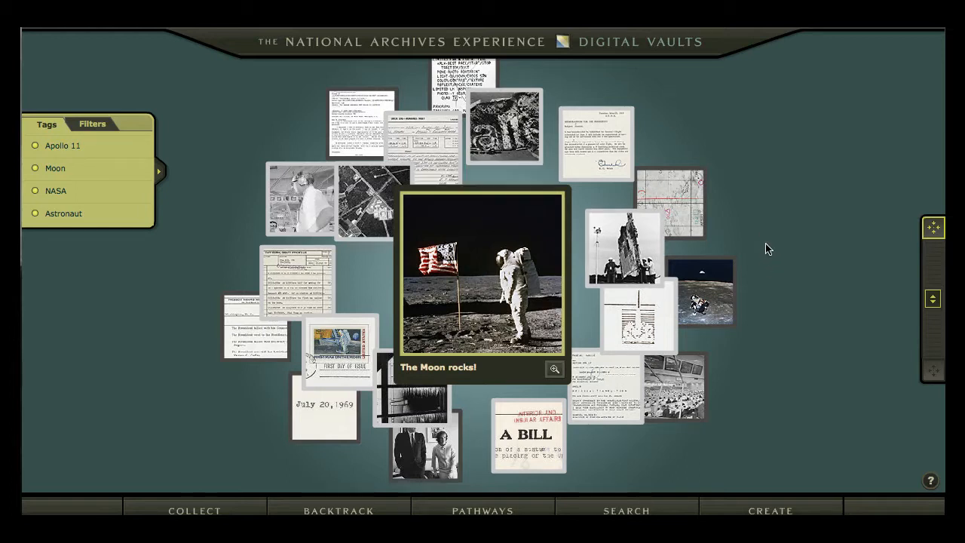
{"action": "mouse_move", "coordinate": [108, 147]}
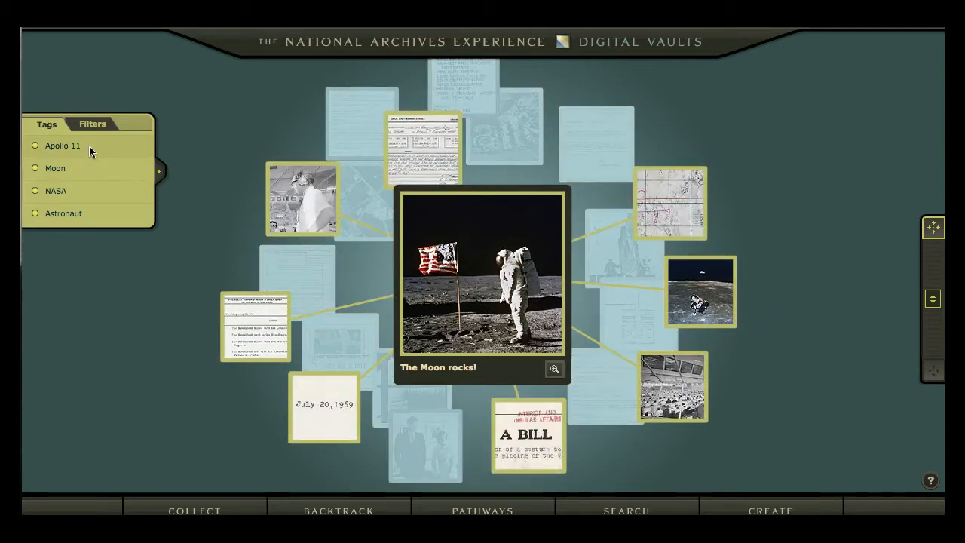
{"action": "left_click", "coordinate": [91, 126]}
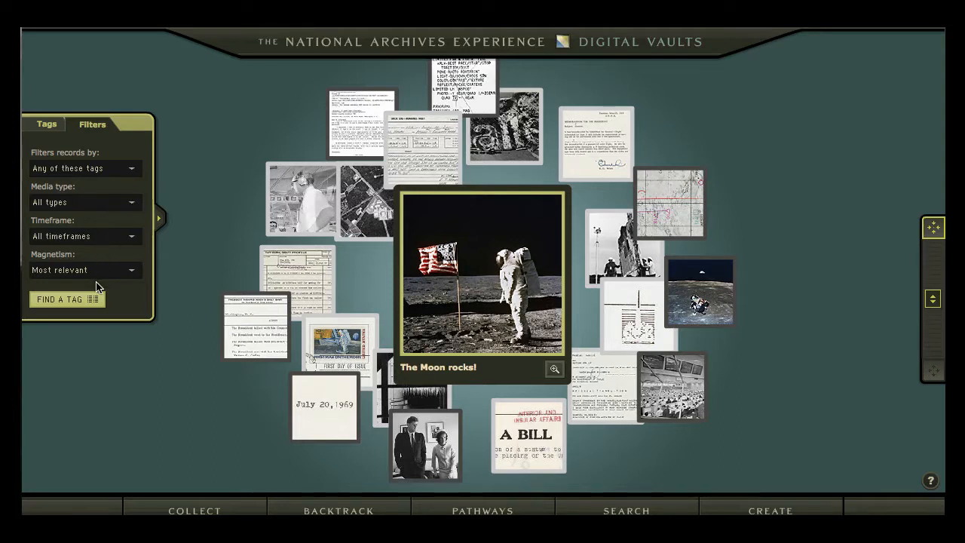
{"action": "left_click", "coordinate": [44, 126]}
Step: View the record detail of "The Moon rocks!", including its research links, and return to the surrounding records
{"action": "mouse_move", "coordinate": [483, 246]}
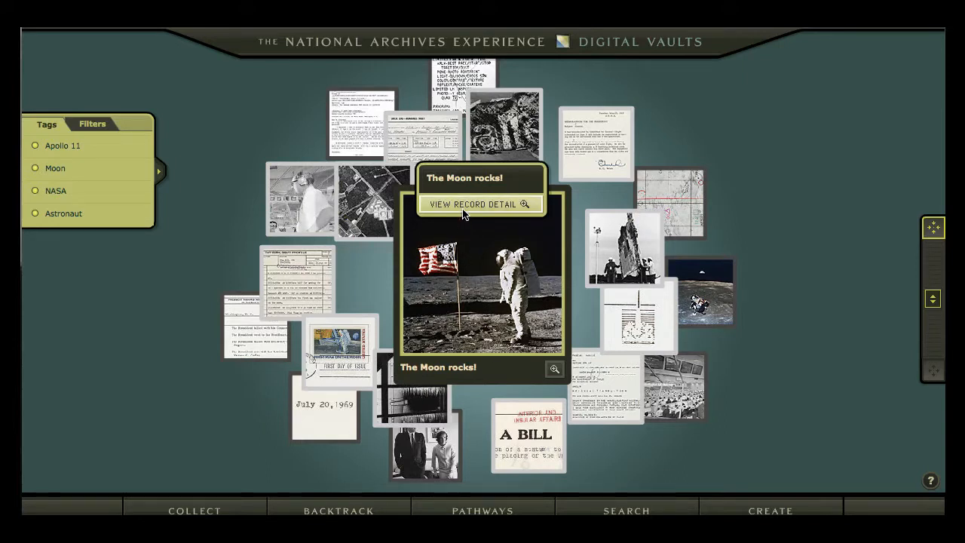
{"action": "left_click", "coordinate": [462, 211]}
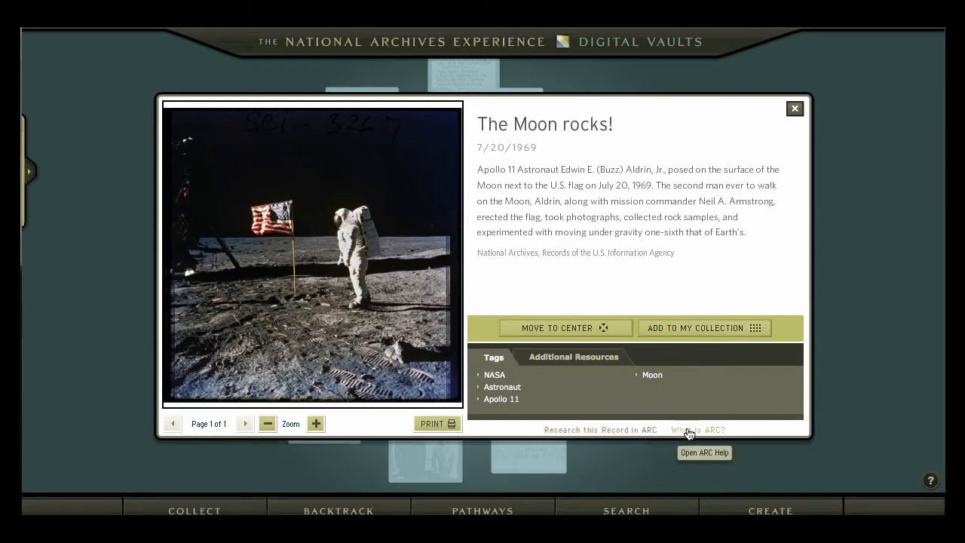
{"action": "left_click", "coordinate": [621, 435]}
{"action": "left_click", "coordinate": [795, 110]}
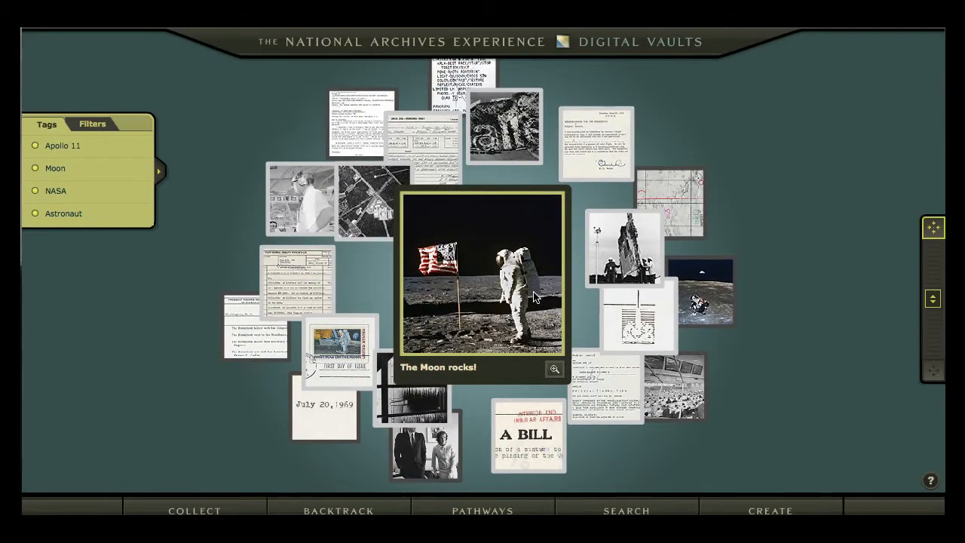
{"action": "mouse_move", "coordinate": [446, 276]}
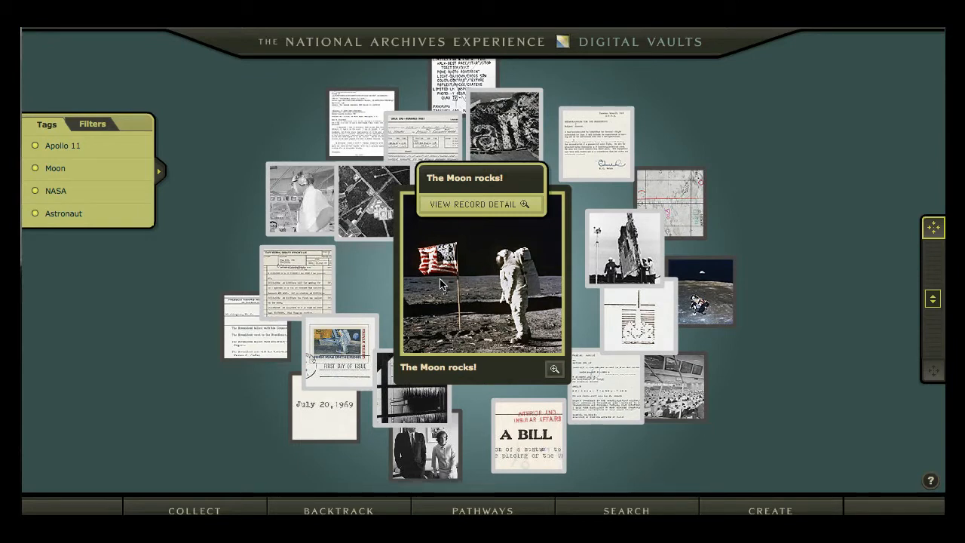
Step: Center the presidential memo "First ever space walk", followed by the Washington Monument photo "For jobs and freedom"
{"action": "left_click", "coordinate": [597, 159]}
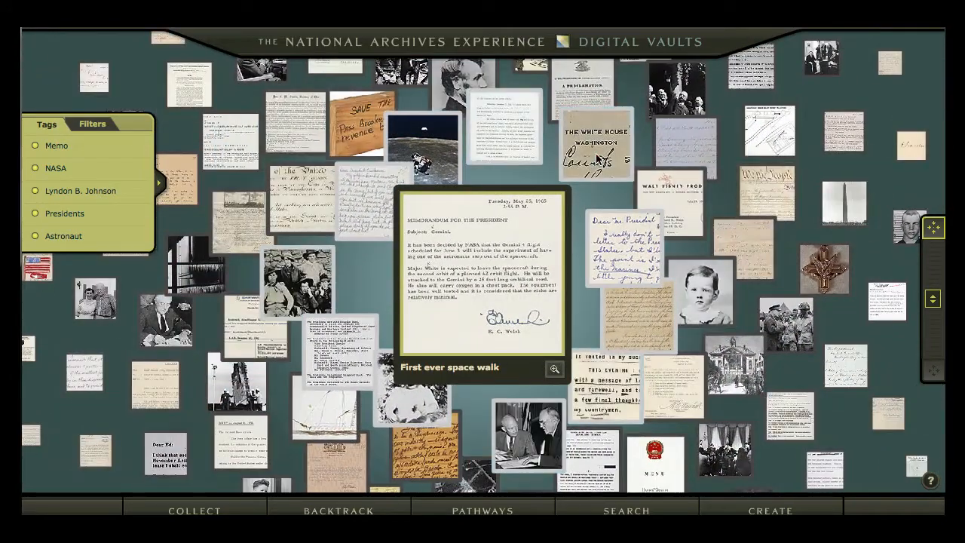
{"action": "mouse_move", "coordinate": [597, 159]}
{"action": "mouse_move", "coordinate": [518, 267]}
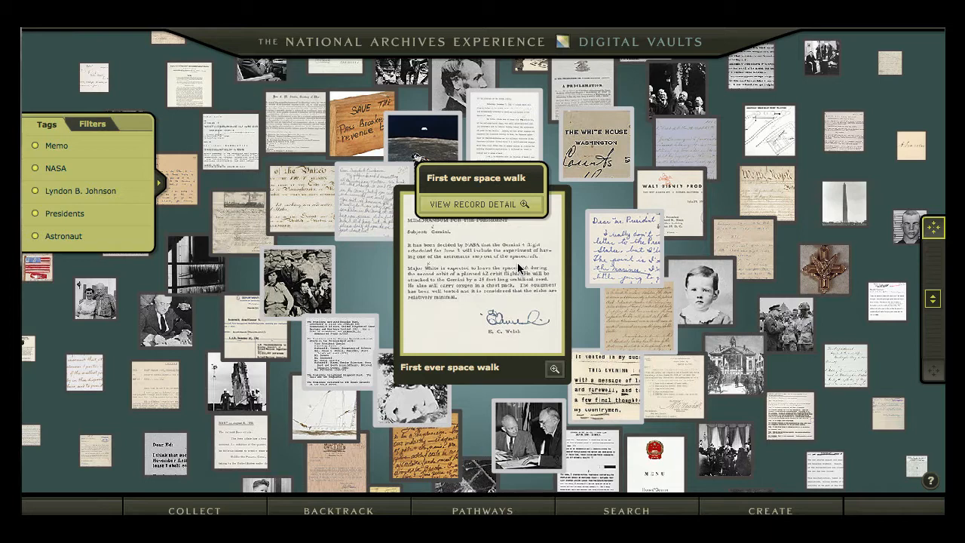
{"action": "mouse_move", "coordinate": [684, 284]}
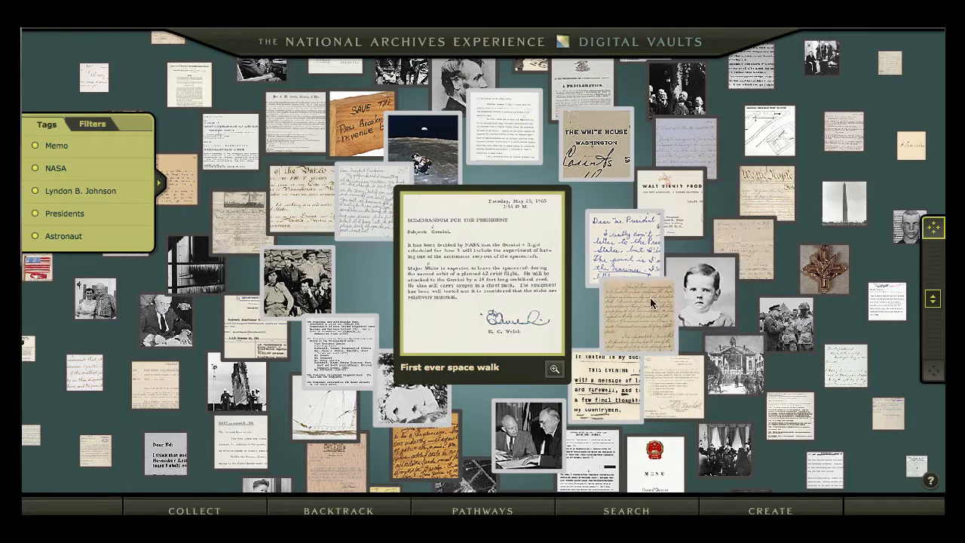
{"action": "left_click", "coordinate": [845, 215]}
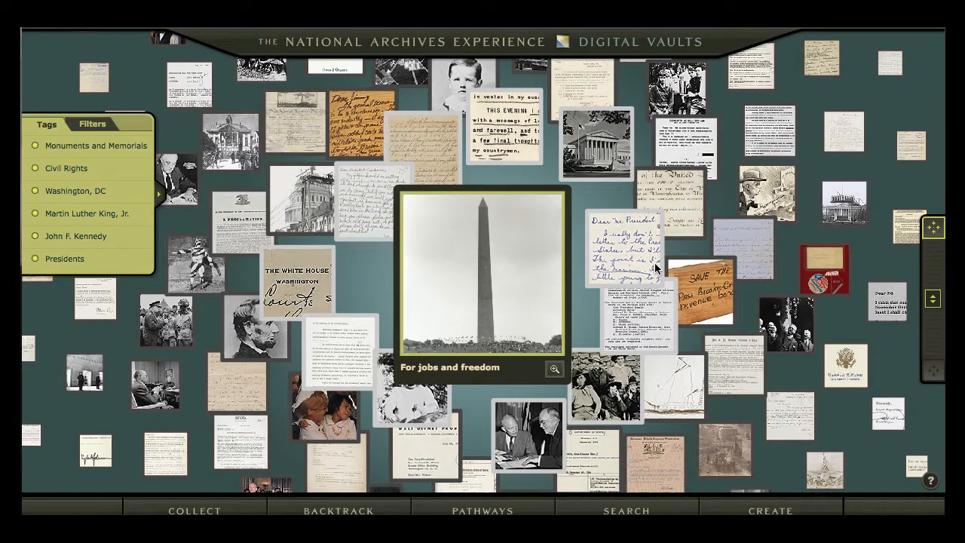
Step: Center the related typed document and move on to the portrait record "Virginia Hall or Diane Heckler?"
{"action": "left_click", "coordinate": [332, 343]}
{"action": "left_click", "coordinate": [333, 342]}
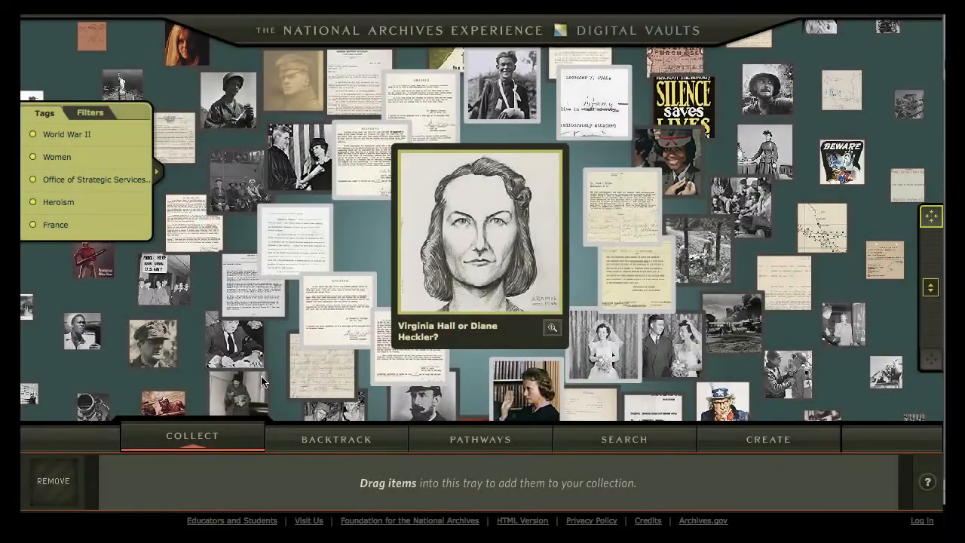
{"action": "left_click", "coordinate": [261, 377]}
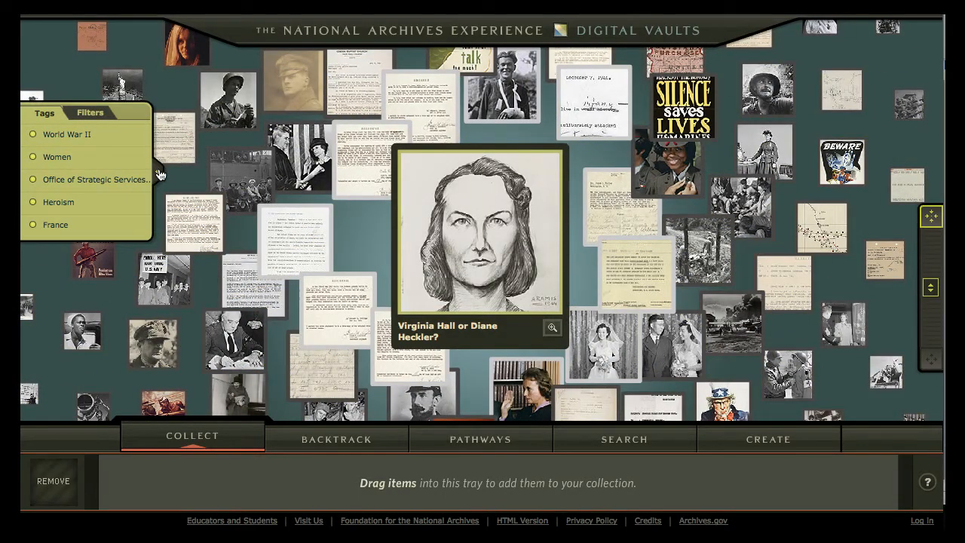
Step: Collapse the tag list and bring a different set of related records around the Virginia Hall portrait
{"action": "left_click", "coordinate": [158, 175]}
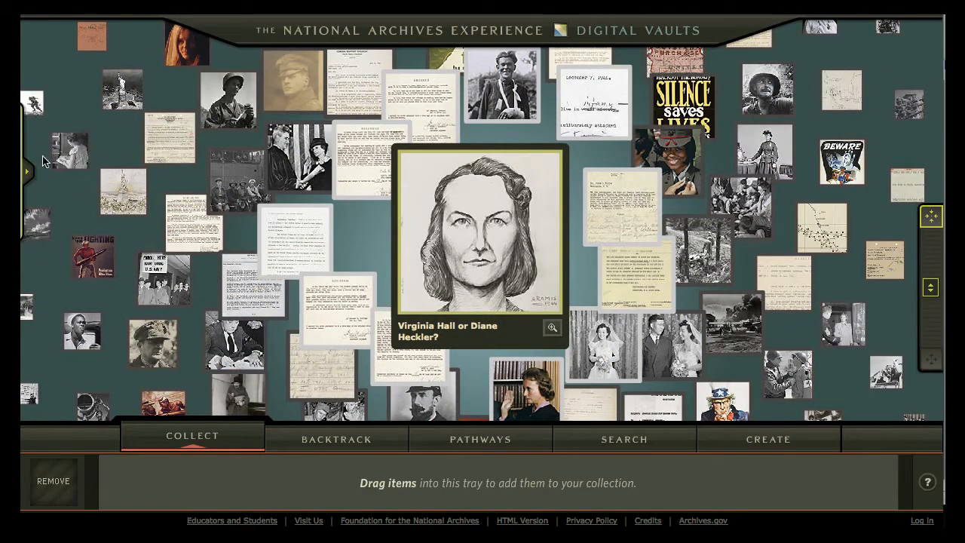
{"action": "left_click", "coordinate": [31, 176]}
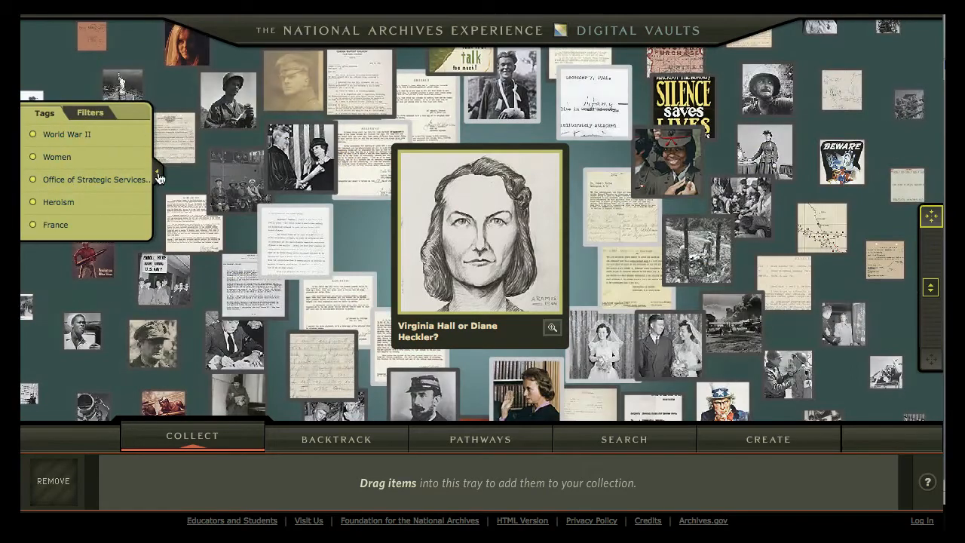
{"action": "left_click", "coordinate": [159, 176]}
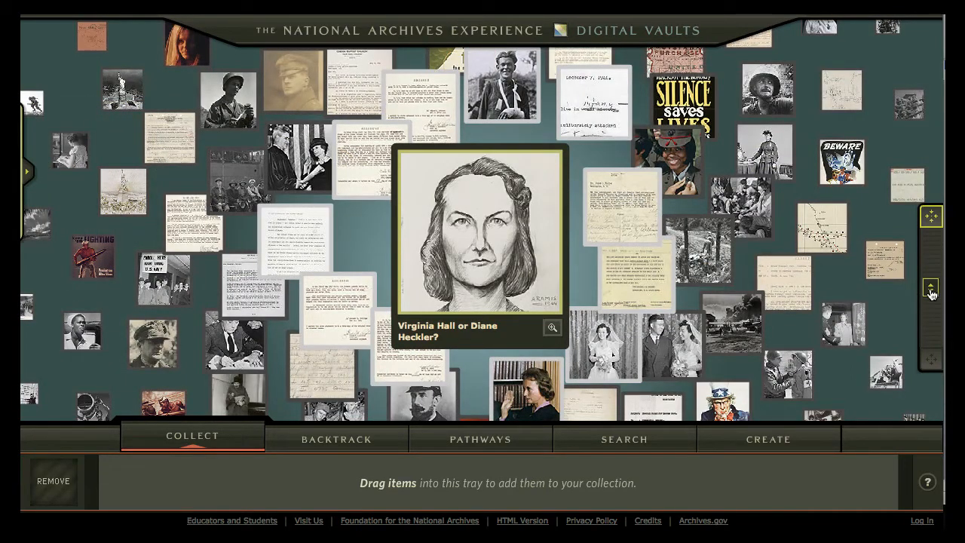
{"action": "mouse_move", "coordinate": [928, 287]}
{"action": "left_click_drag", "start_coordinate": [932, 282], "coordinate": [933, 253]}
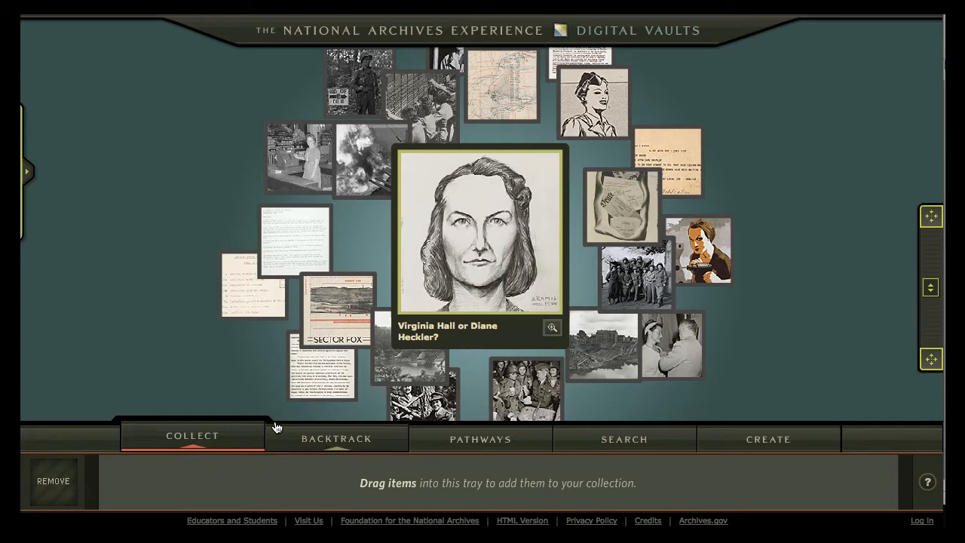
Step: Show the viewing history while centering "The most dangerous type of work", "A bride in Tule" and "Bridal court" in turn
{"action": "left_click", "coordinate": [325, 440]}
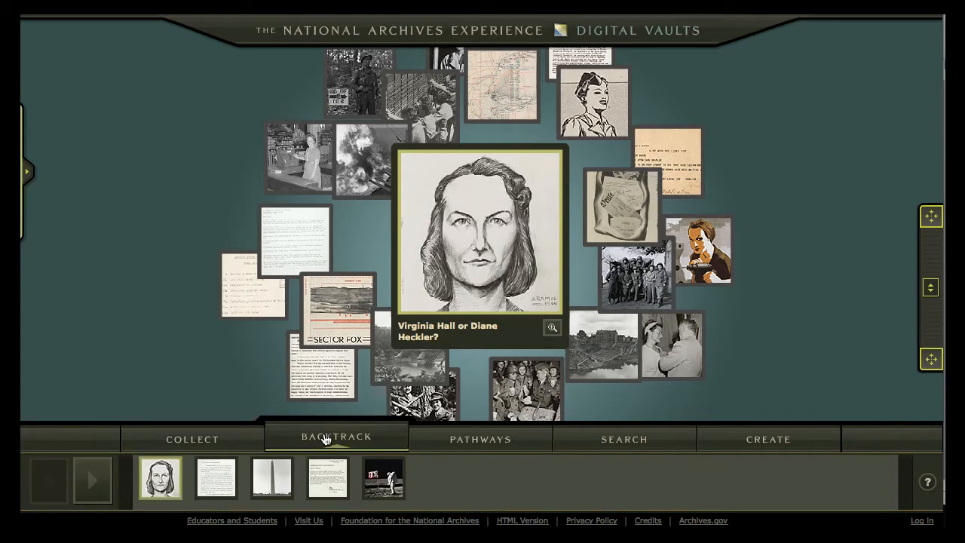
{"action": "left_click", "coordinate": [327, 349]}
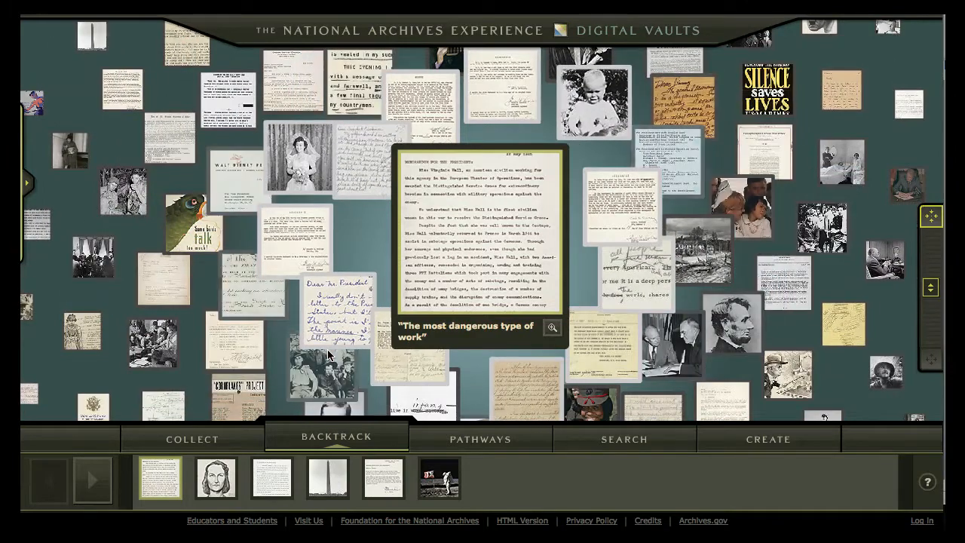
{"action": "left_click", "coordinate": [305, 175]}
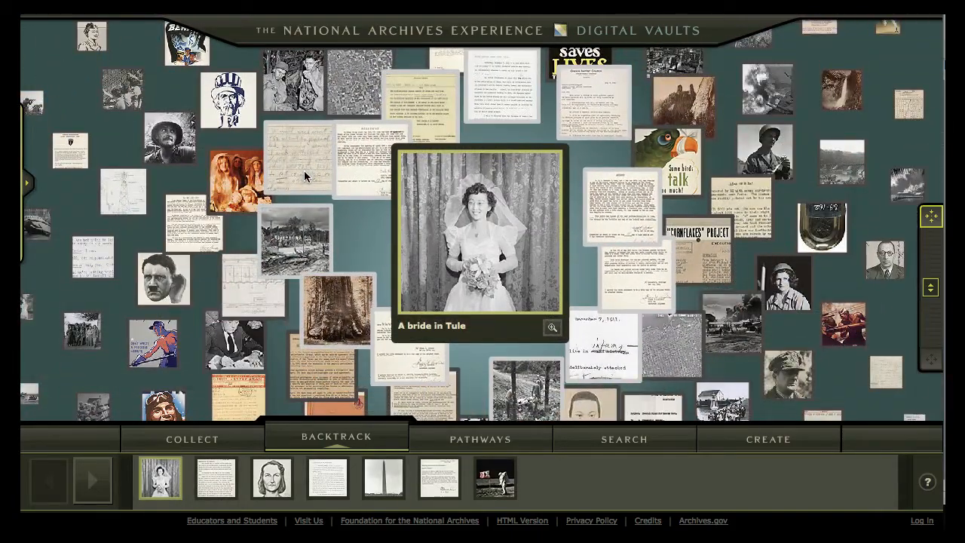
{"action": "left_click", "coordinate": [232, 167]}
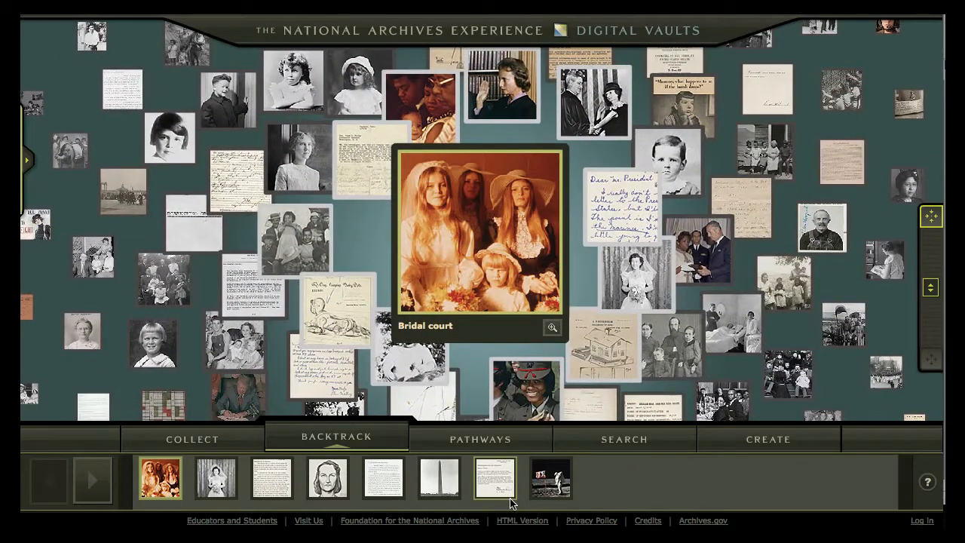
Step: Show the collection and add the black-and-white family group portrait and the "Dissenting Opinion" document to it
{"action": "left_click", "coordinate": [178, 450]}
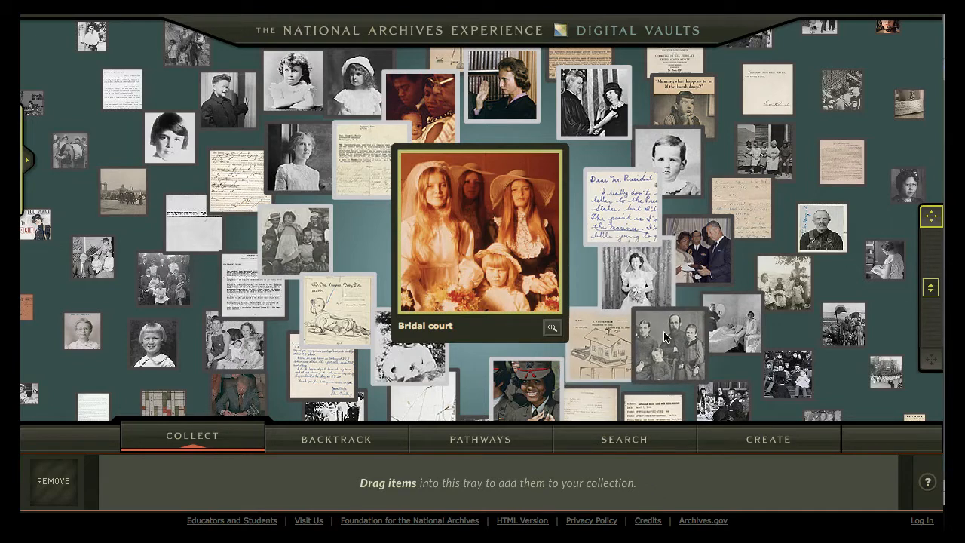
{"action": "mouse_move", "coordinate": [665, 337]}
{"action": "left_click_drag", "start_coordinate": [664, 337], "coordinate": [156, 488]}
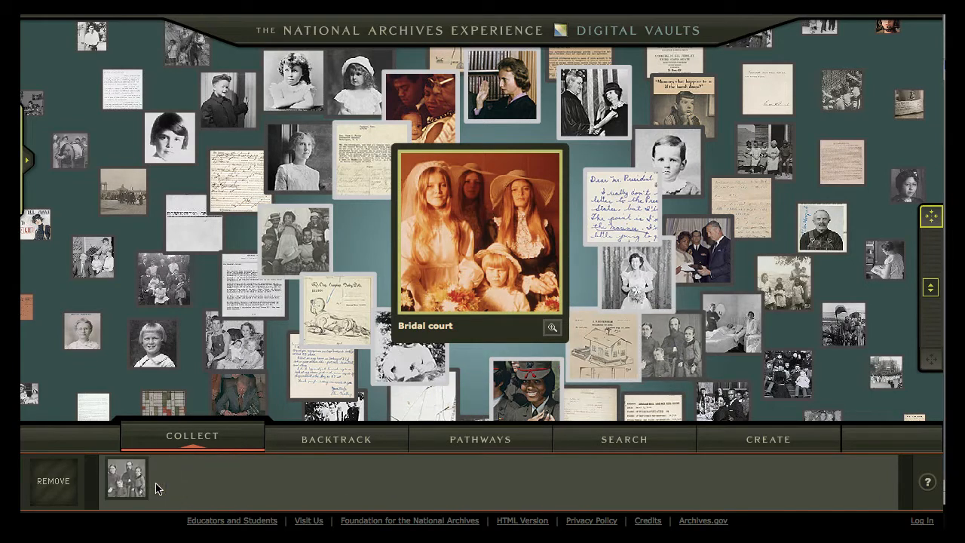
{"action": "left_click_drag", "start_coordinate": [180, 222], "coordinate": [188, 494]}
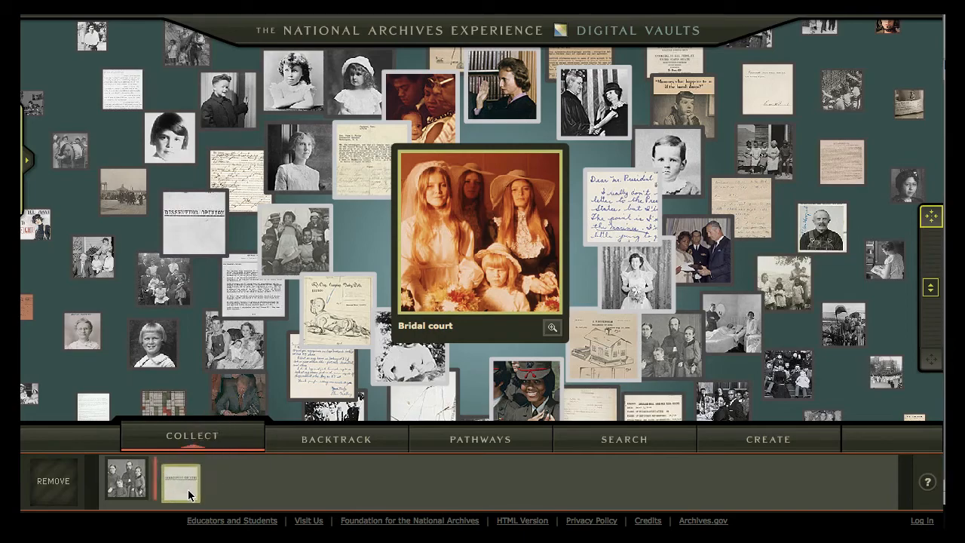
Step: Center the family photo "Company housing", and add the brown decorated document and that photo to the collection
{"action": "left_click", "coordinate": [255, 347]}
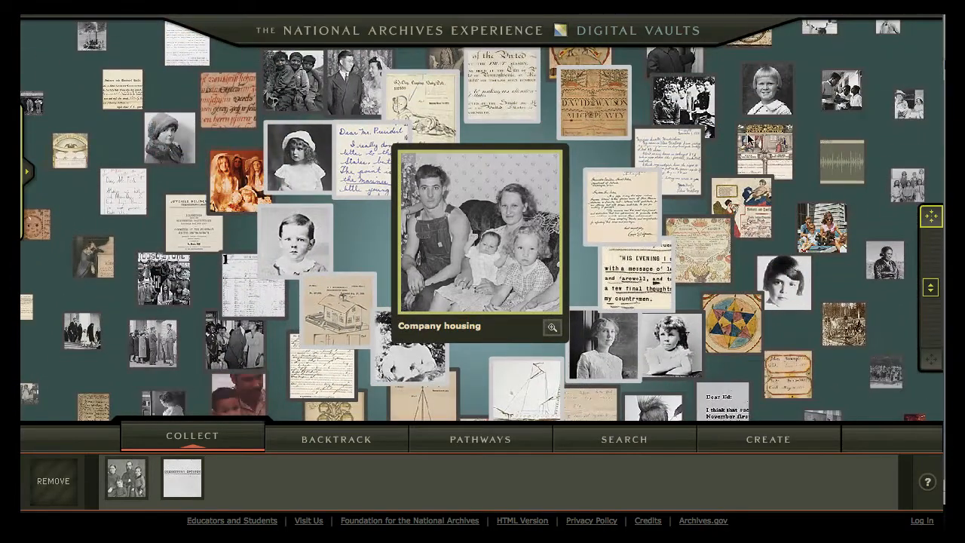
{"action": "left_click_drag", "start_coordinate": [601, 102], "coordinate": [252, 487]}
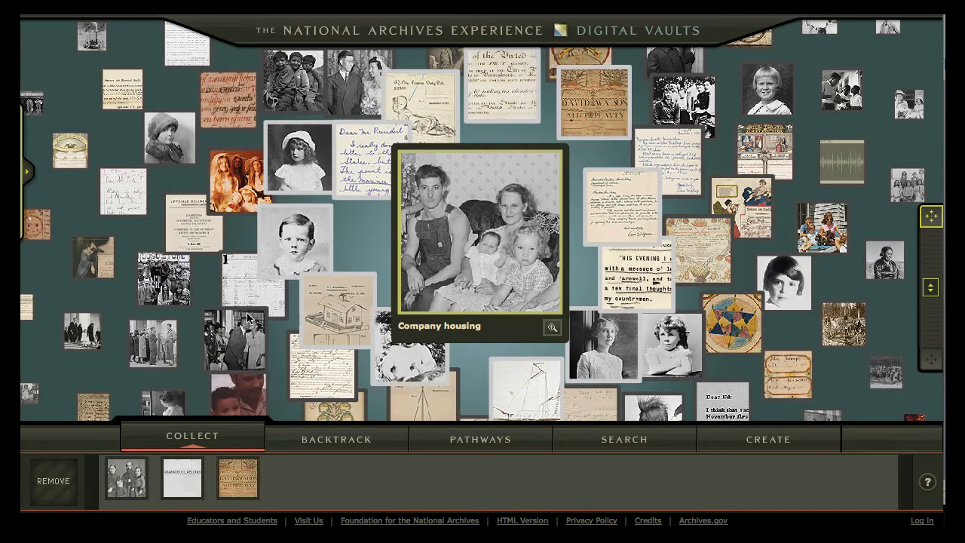
{"action": "left_click_drag", "start_coordinate": [442, 256], "coordinate": [302, 502]}
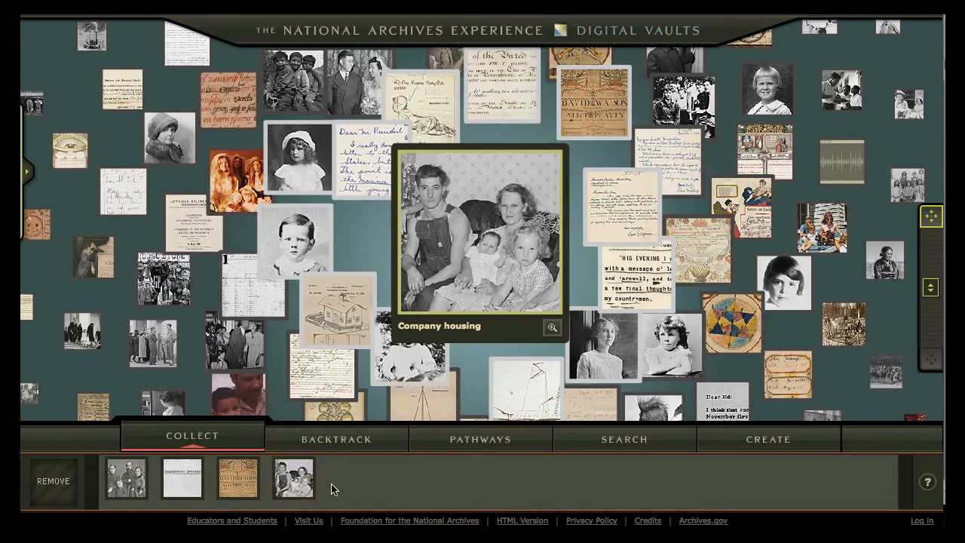
{"action": "mouse_move", "coordinate": [298, 489]}
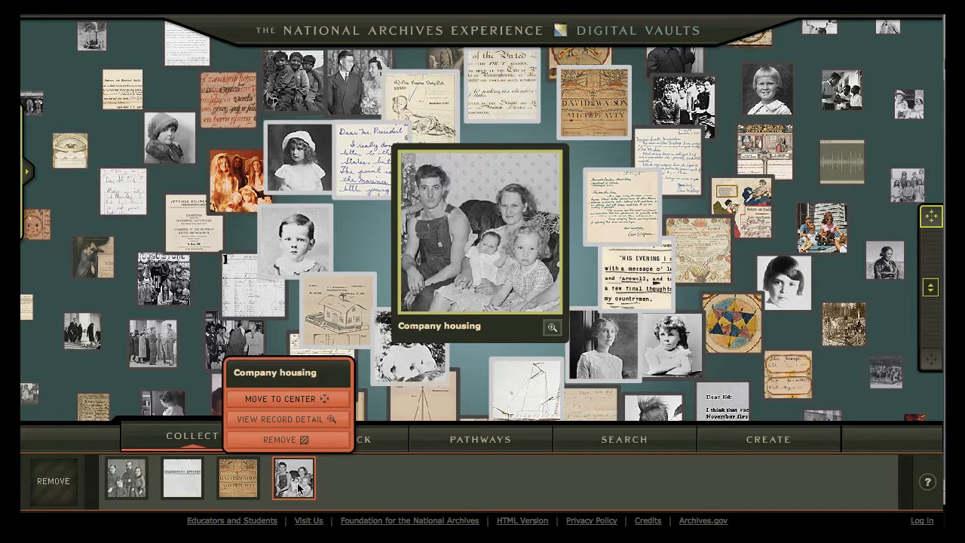
Step: Remove the "Company housing" photo from the collection and open the "Coming to a New World" pathways challenge
{"action": "left_click", "coordinate": [301, 439]}
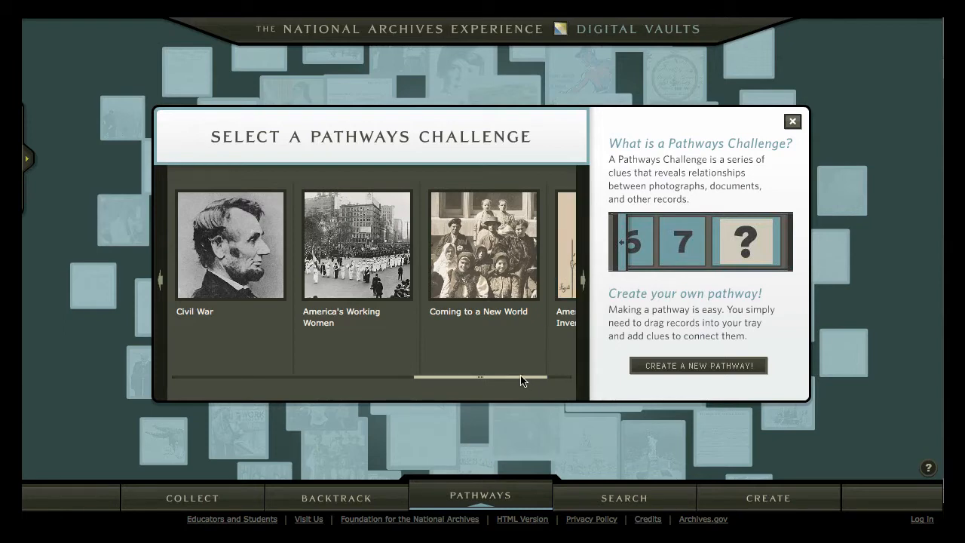
{"action": "left_click_drag", "start_coordinate": [520, 381], "coordinate": [564, 375]}
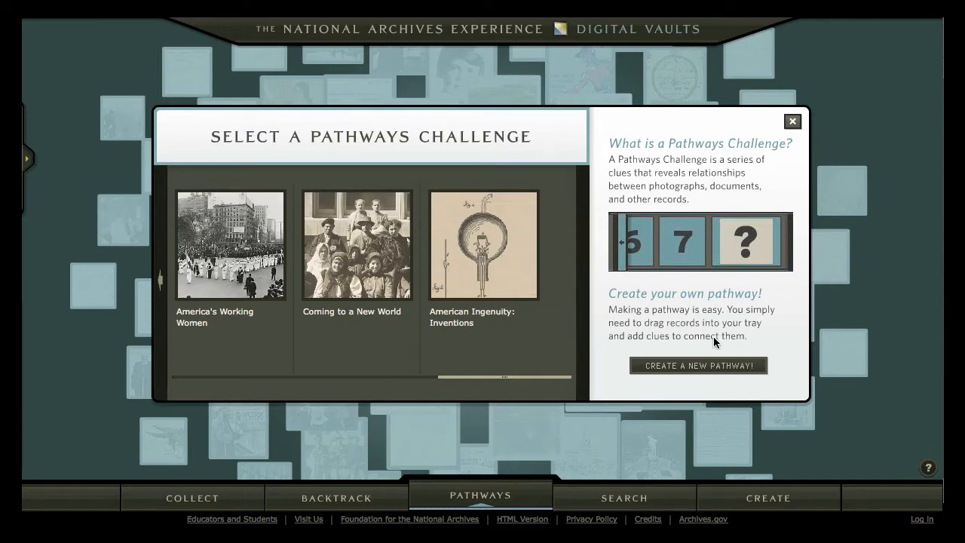
{"action": "left_click_drag", "start_coordinate": [515, 382], "coordinate": [484, 380]}
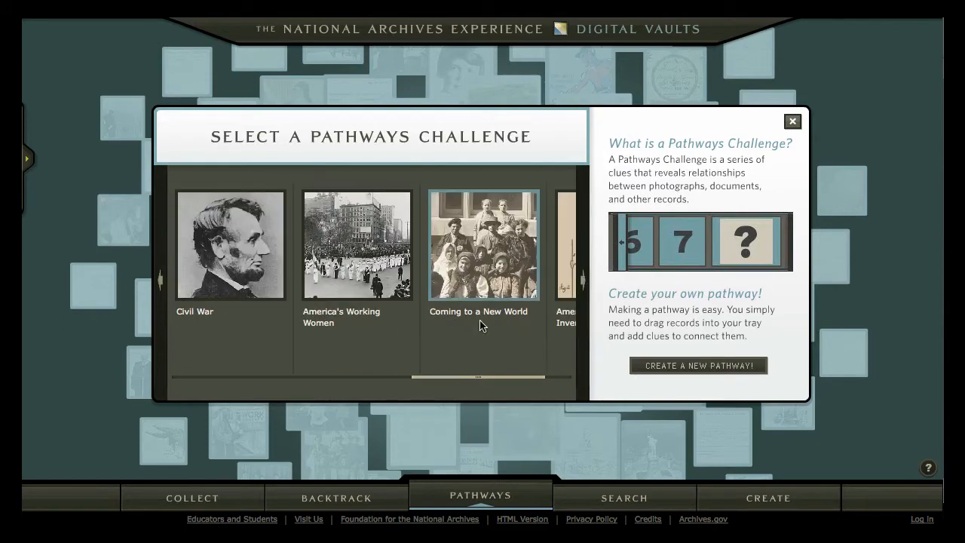
{"action": "left_click", "coordinate": [484, 272]}
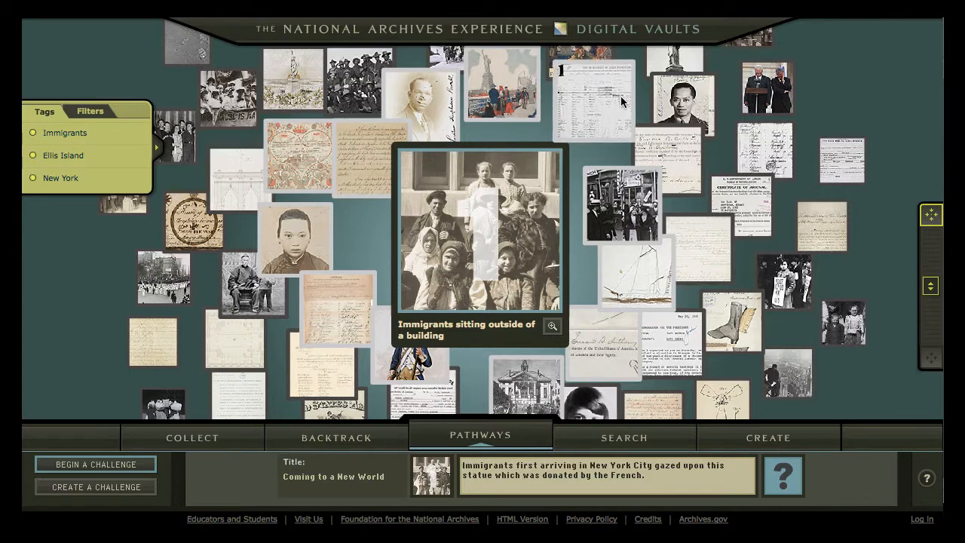
Step: Answer the clue about the statue donated by the French with the record "Liberty up close"
{"action": "mouse_move", "coordinate": [671, 67]}
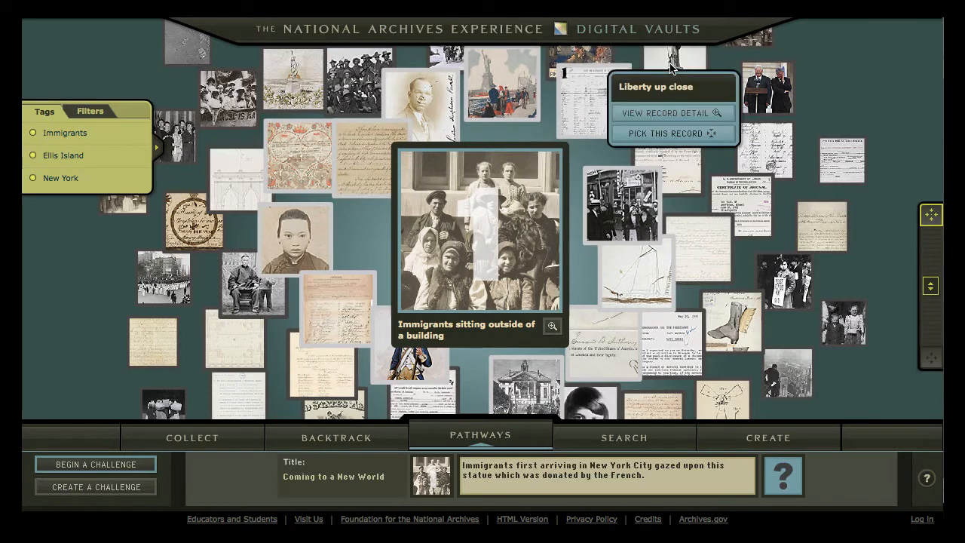
{"action": "left_click", "coordinate": [675, 133]}
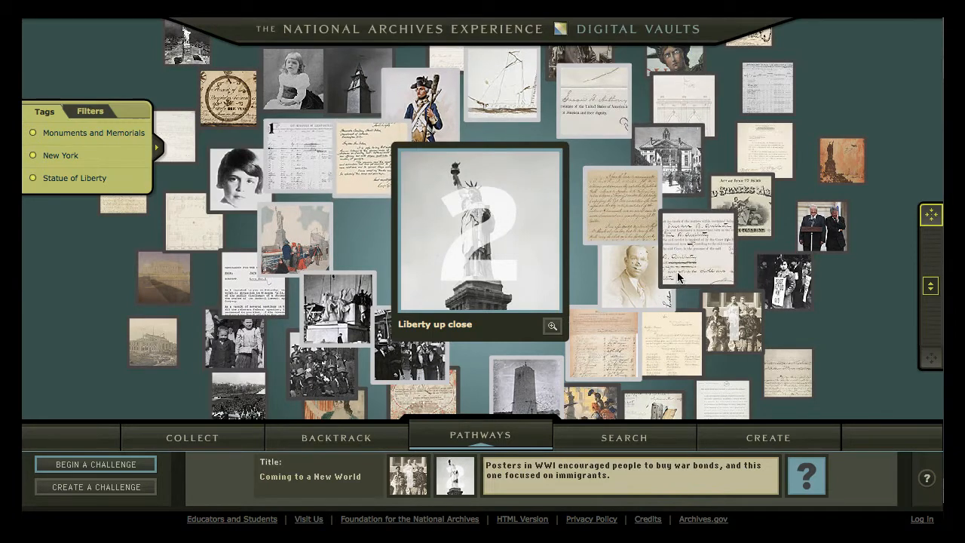
{"action": "left_click", "coordinate": [592, 369]}
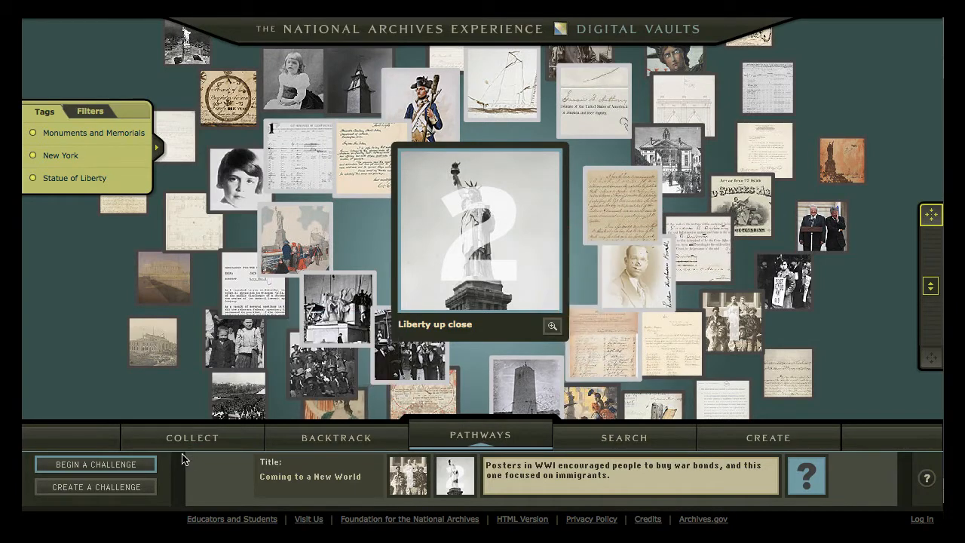
Step: Start creating a new pathway challenge titled "This is an example"
{"action": "left_click", "coordinate": [143, 489]}
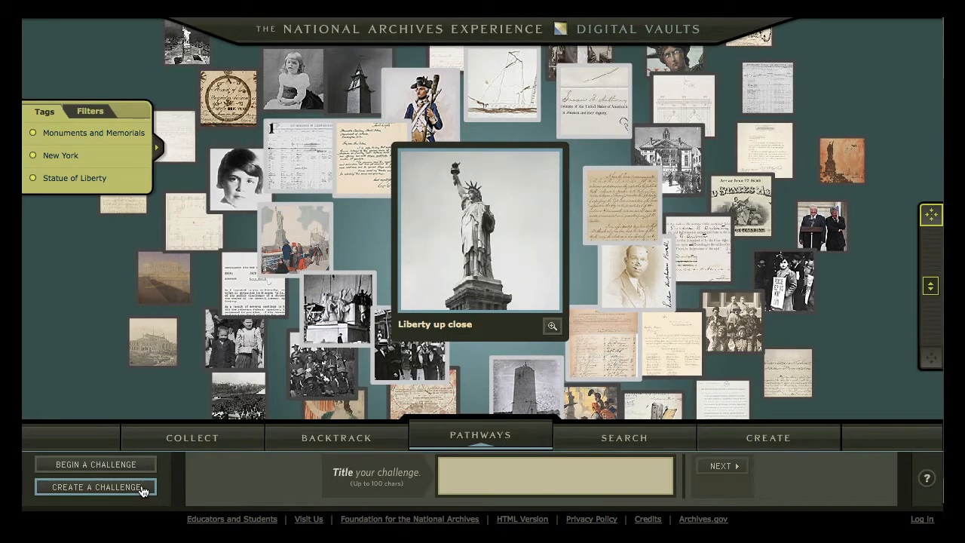
{"action": "left_click", "coordinate": [472, 475]}
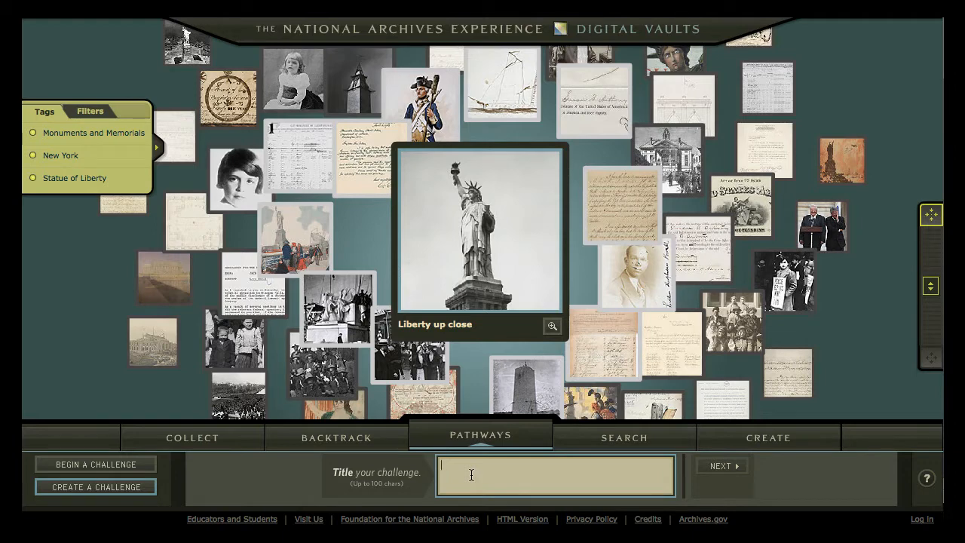
{"action": "type", "text": "This is an"}
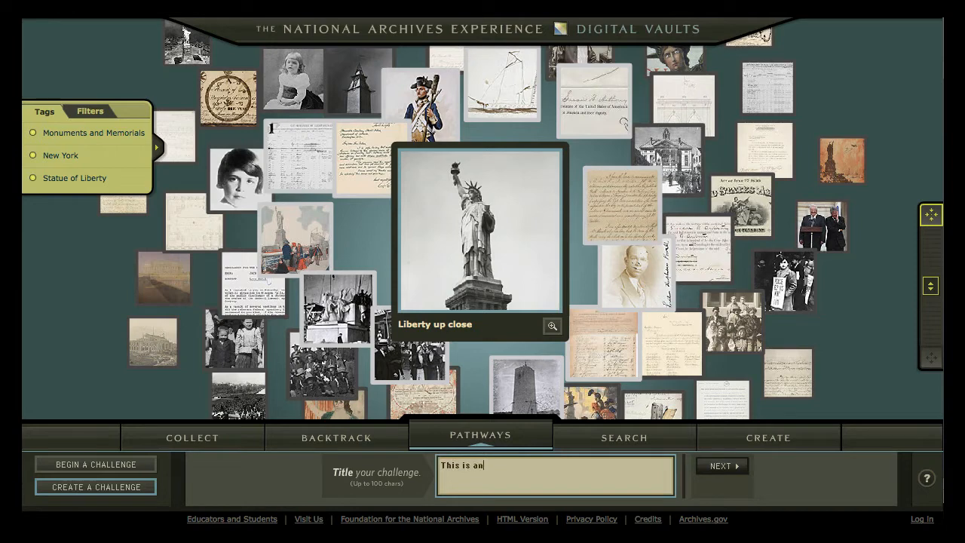
{"action": "type", "text": " example"}
{"action": "left_click", "coordinate": [723, 466]}
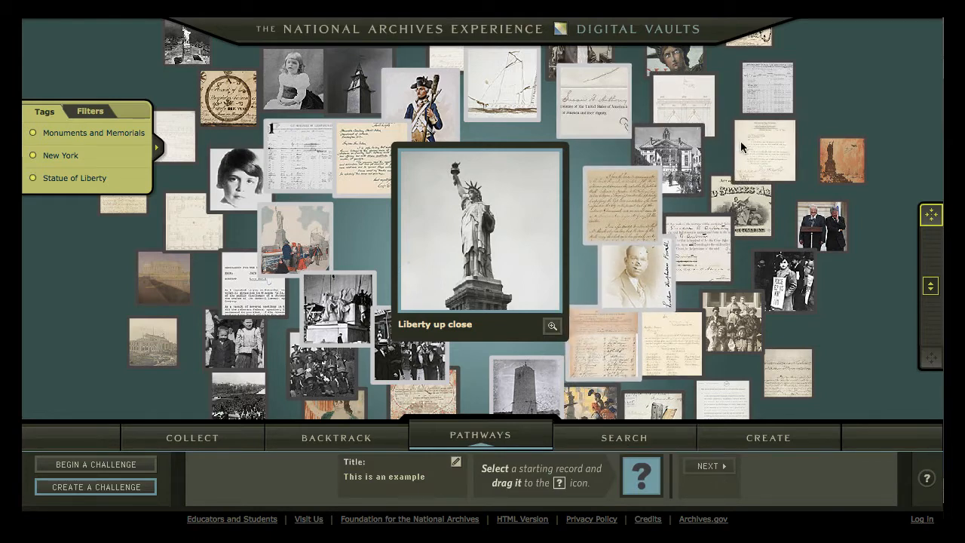
Step: Set the orange Statue of Liberty poster "New York in flames?" as the challenge's starting record
{"action": "mouse_move", "coordinate": [741, 141]}
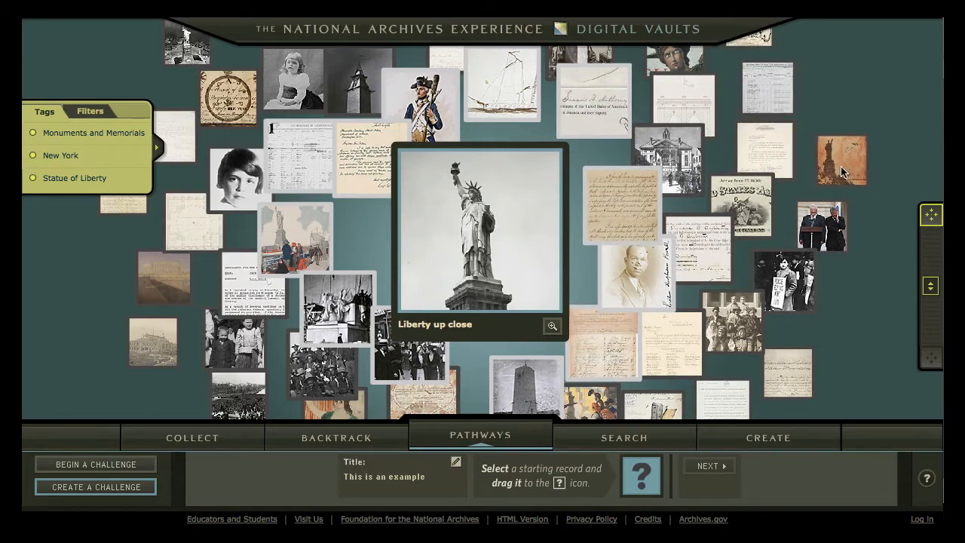
{"action": "left_click_drag", "start_coordinate": [842, 170], "coordinate": [651, 489]}
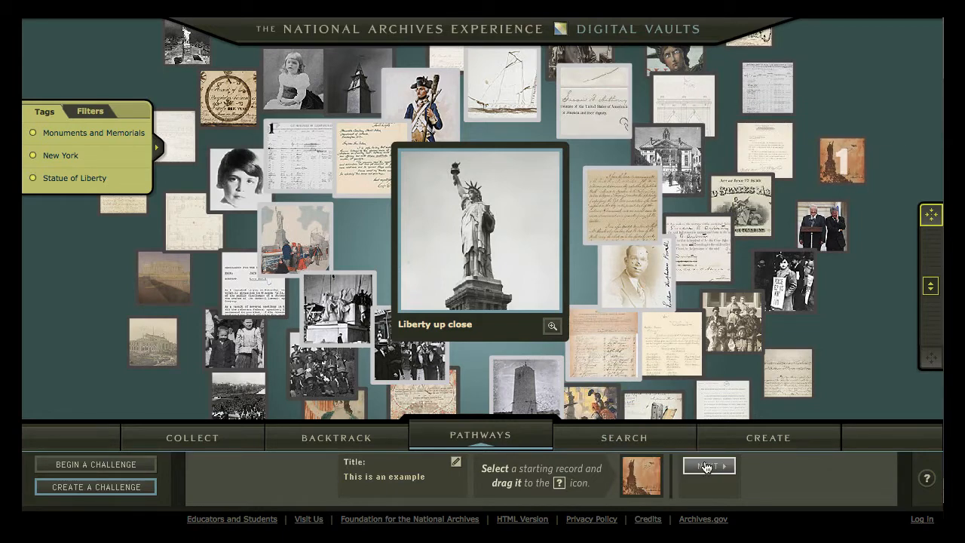
{"action": "left_click", "coordinate": [708, 466]}
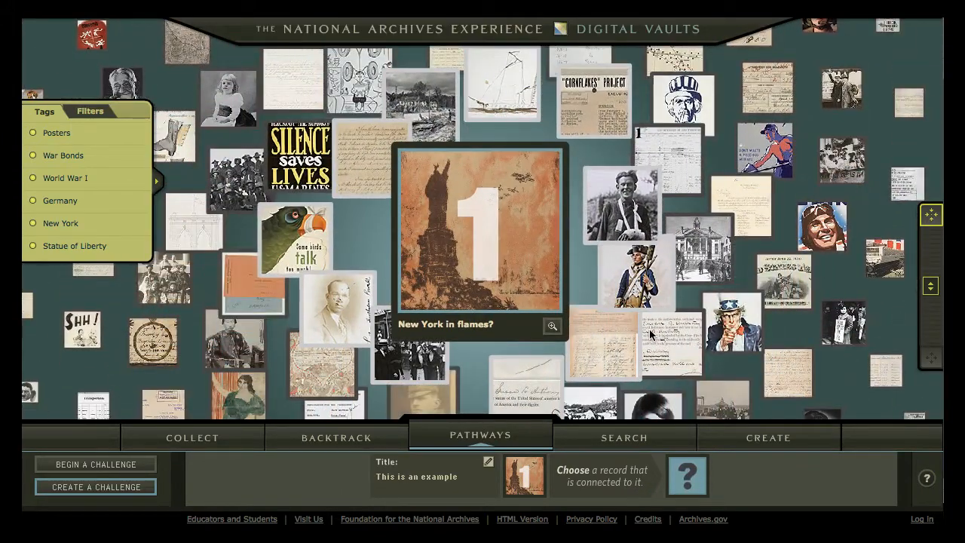
Step: Add the Uncle Sam poster "Enlist now!" as the connected record and open its clue for writing
{"action": "left_click", "coordinate": [738, 327]}
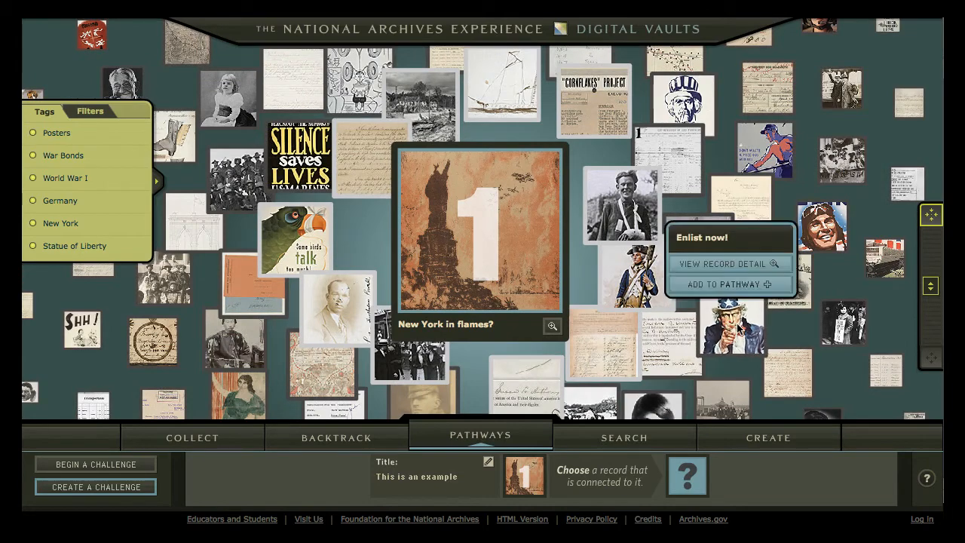
{"action": "left_click_drag", "start_coordinate": [738, 327], "coordinate": [701, 485]}
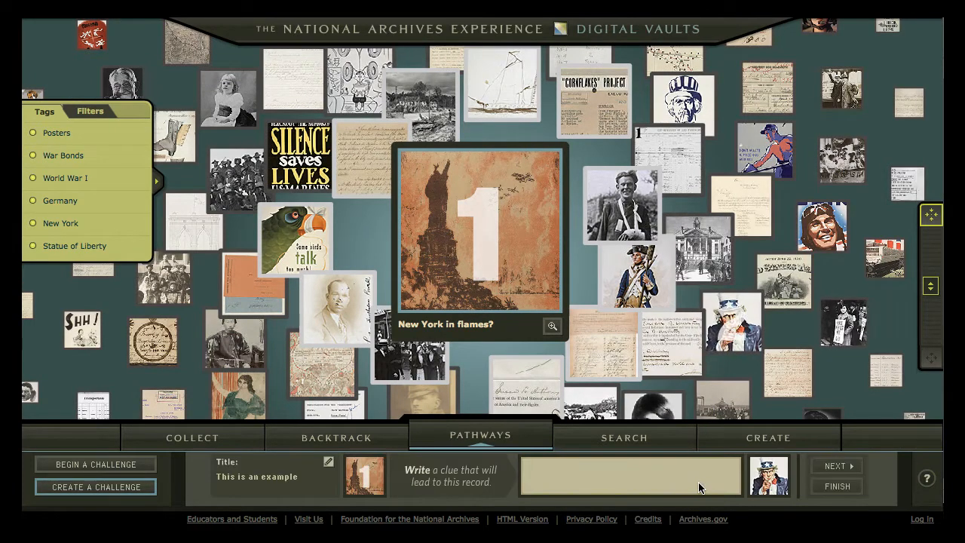
{"action": "left_click", "coordinate": [559, 473]}
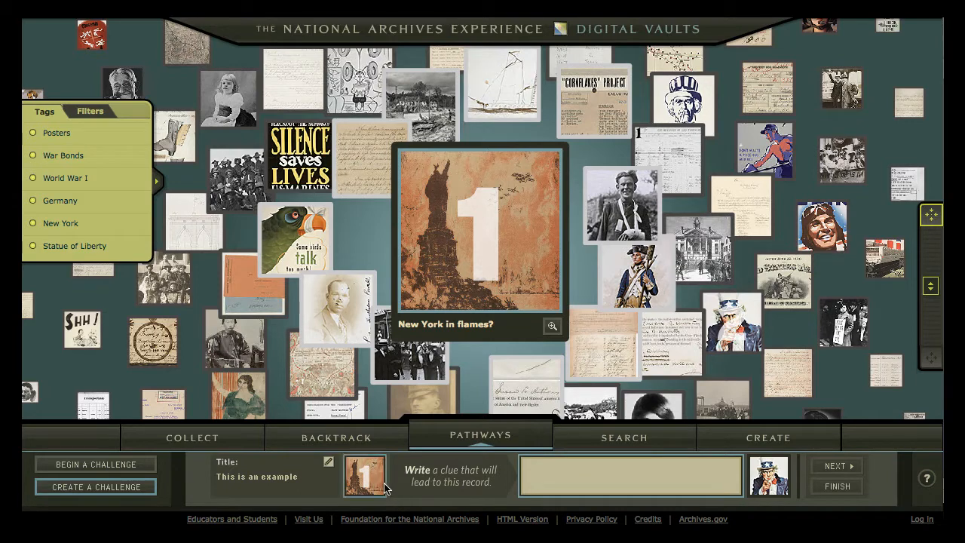
{"action": "mouse_move", "coordinate": [385, 488]}
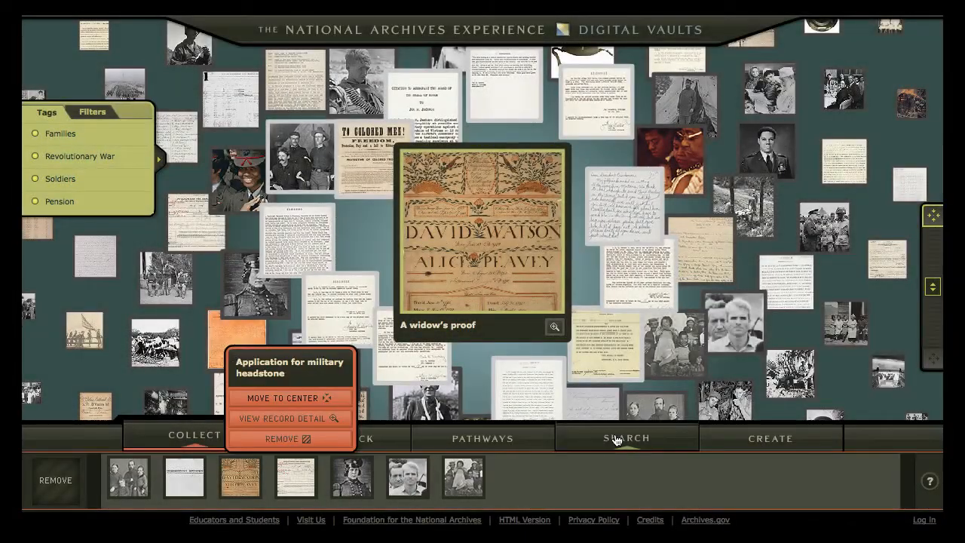
Step: Search the records for the keyword "New York" and switch to searching by tag
{"action": "left_click", "coordinate": [616, 440]}
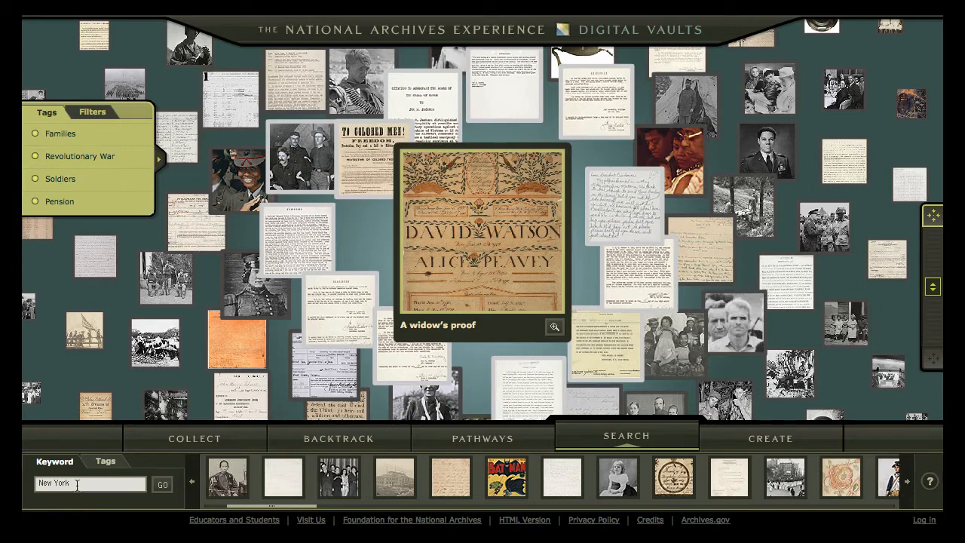
{"action": "left_click", "coordinate": [167, 485]}
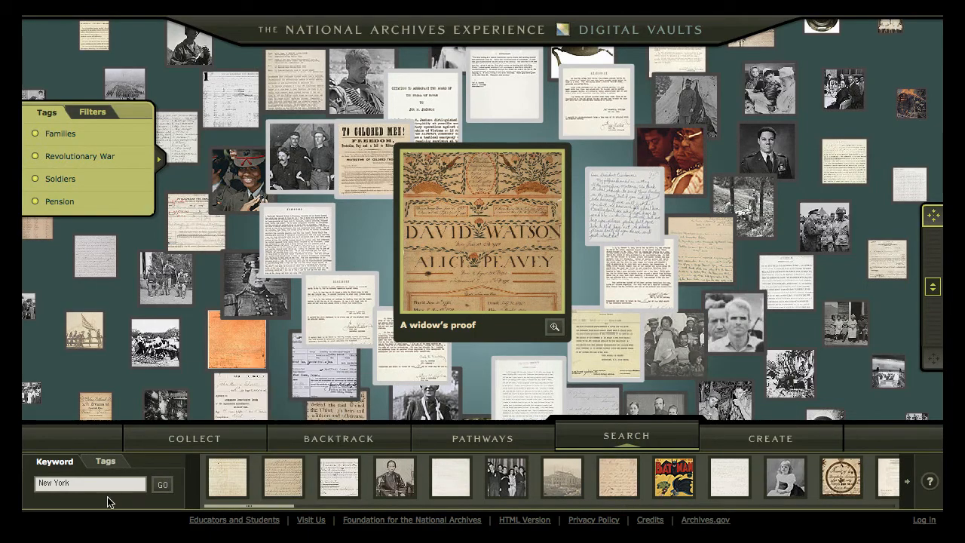
{"action": "left_click", "coordinate": [105, 465]}
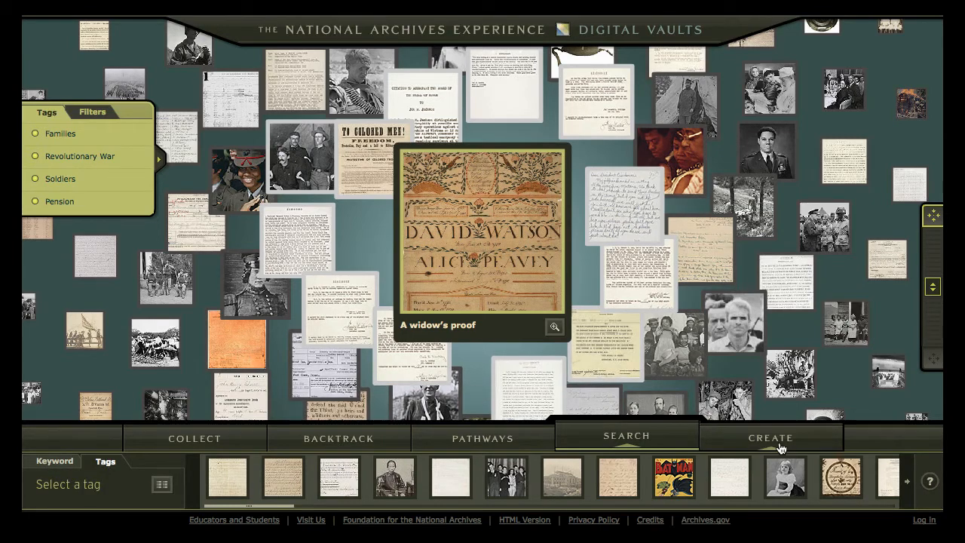
Step: Begin a new poster based on Records In My Collection
{"action": "left_click", "coordinate": [782, 449]}
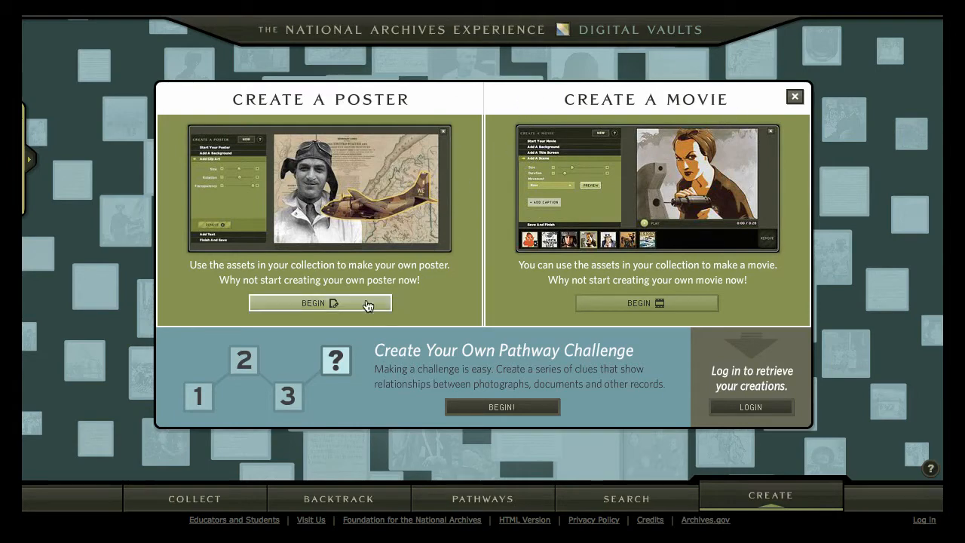
{"action": "left_click", "coordinate": [339, 305]}
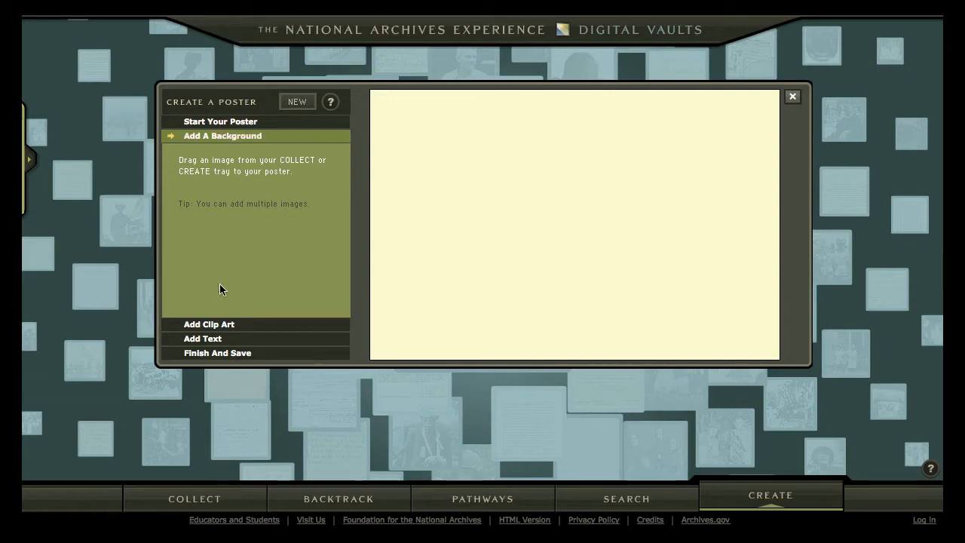
{"action": "left_click", "coordinate": [193, 121]}
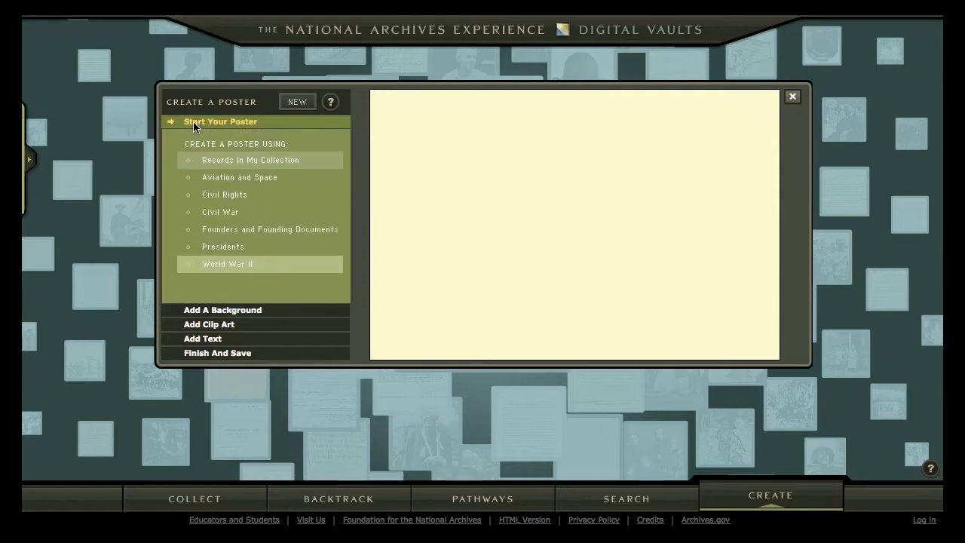
{"action": "left_click", "coordinate": [216, 166]}
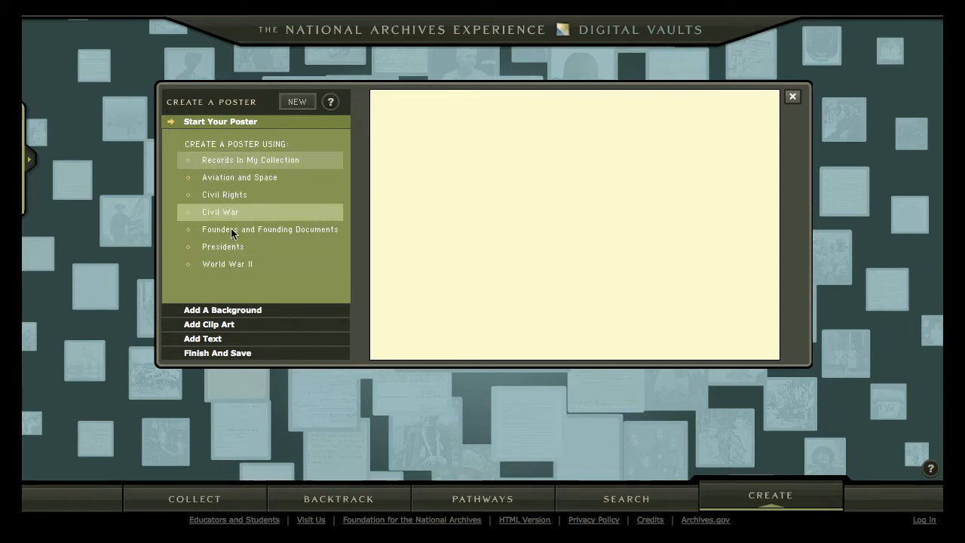
Step: Show the collection and add the portrait "A Mexican War officer" to the poster
{"action": "left_click", "coordinate": [211, 490]}
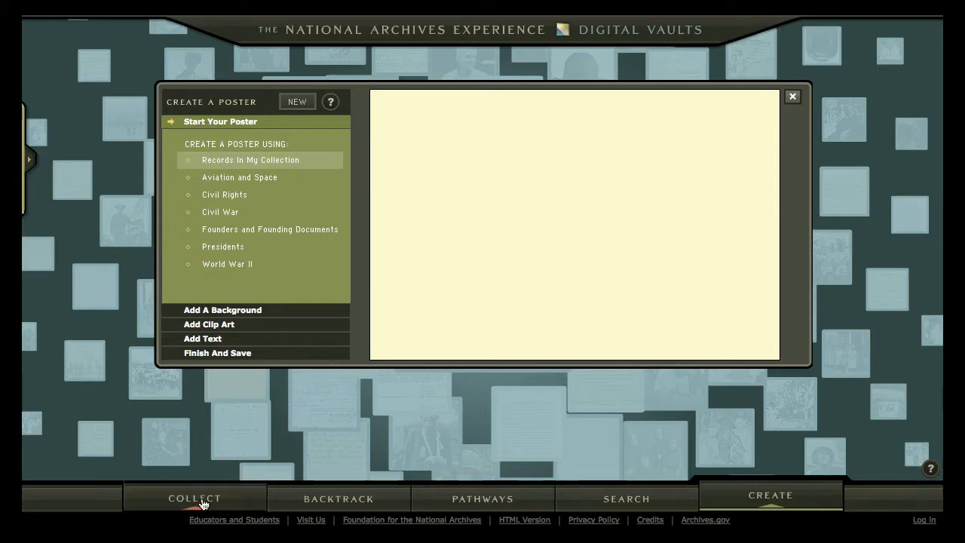
{"action": "mouse_move", "coordinate": [202, 504]}
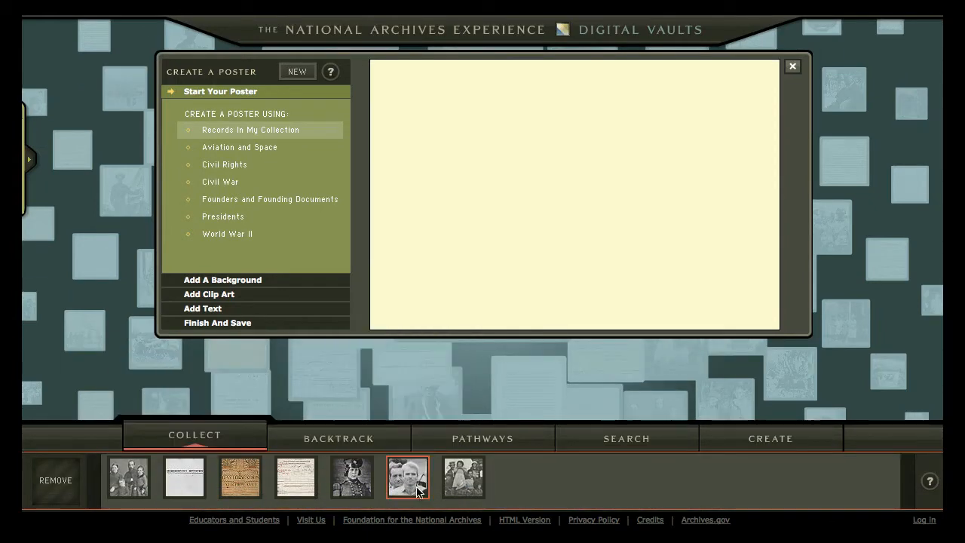
{"action": "mouse_move", "coordinate": [363, 489]}
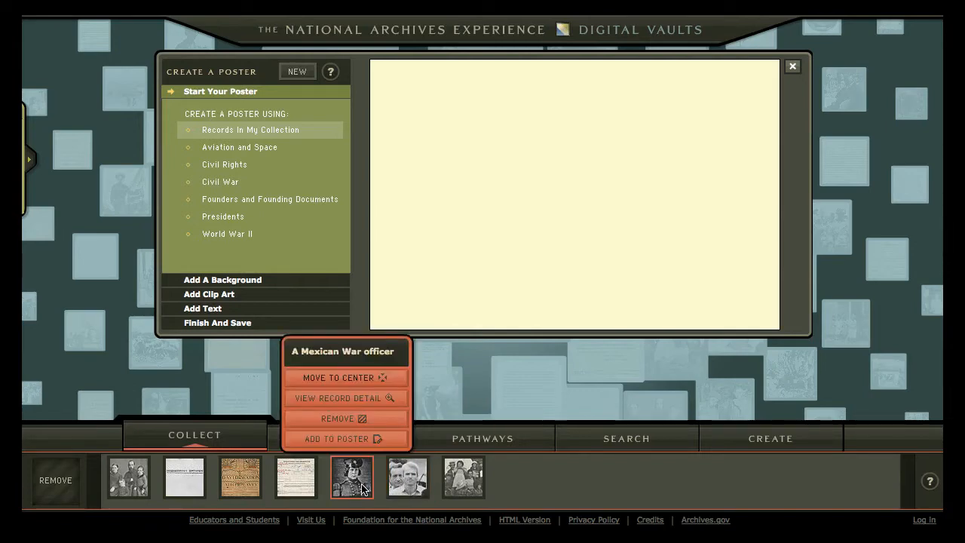
{"action": "left_click", "coordinate": [362, 439]}
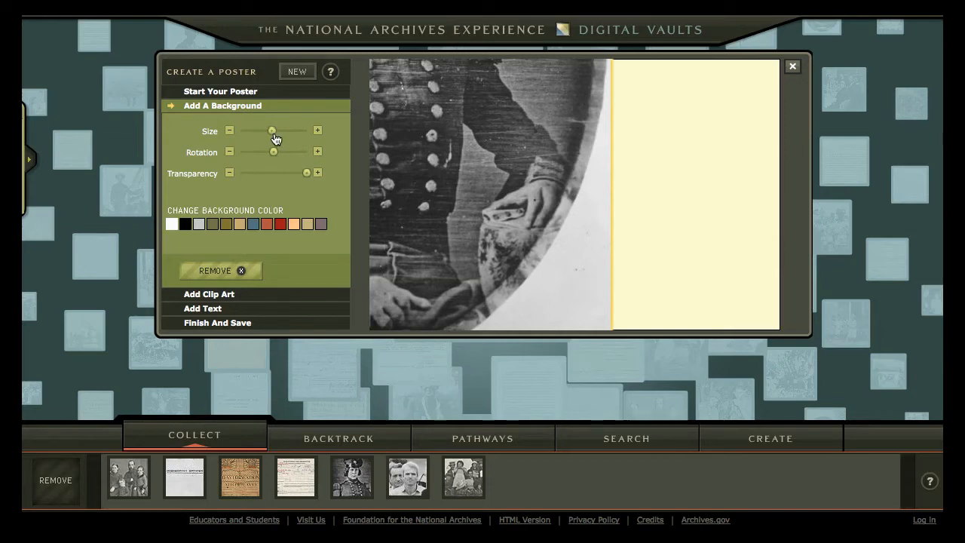
Step: Reduce the officer portrait to size 40 and place it near the middle of the poster
{"action": "left_click_drag", "start_coordinate": [273, 133], "coordinate": [254, 130]}
{"action": "left_click_drag", "start_coordinate": [444, 137], "coordinate": [619, 266]}
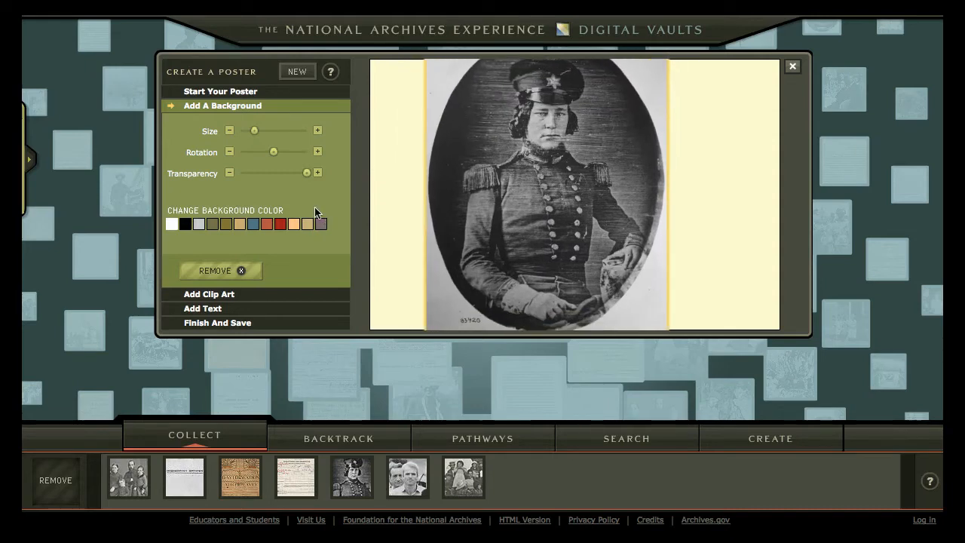
{"action": "left_click_drag", "start_coordinate": [255, 134], "coordinate": [247, 132]}
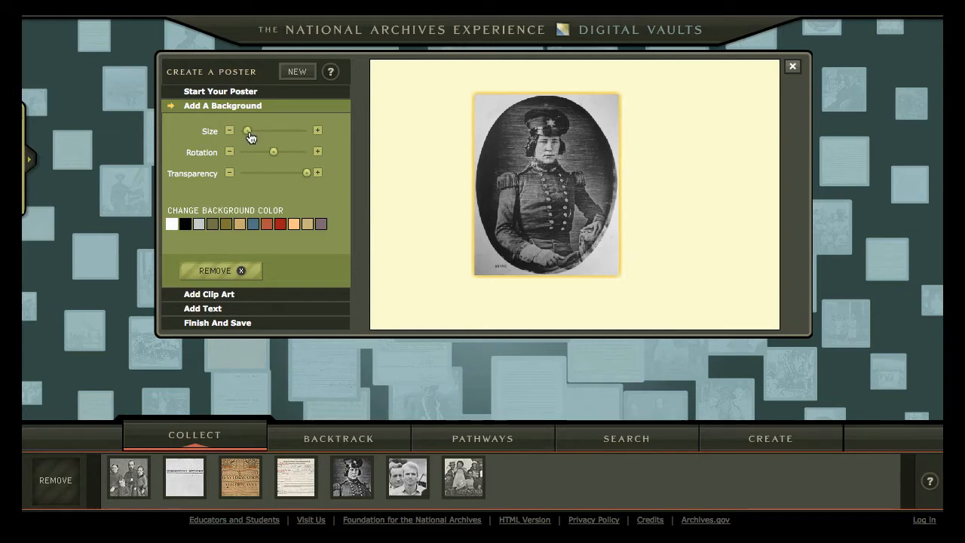
{"action": "mouse_move", "coordinate": [247, 132]}
{"action": "left_mouse_down"}
{"action": "mouse_move", "coordinate": [262, 136]}
{"action": "mouse_move", "coordinate": [252, 133]}
{"action": "left_mouse_up"}
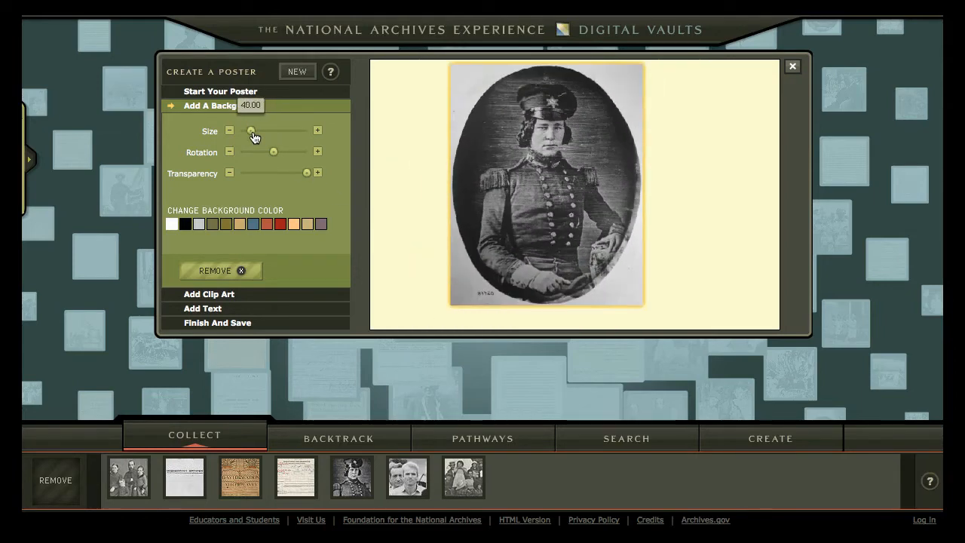
{"action": "mouse_move", "coordinate": [549, 202]}
{"action": "left_mouse_down"}
{"action": "mouse_move", "coordinate": [556, 212]}
{"action": "mouse_move", "coordinate": [555, 195]}
{"action": "left_mouse_up"}
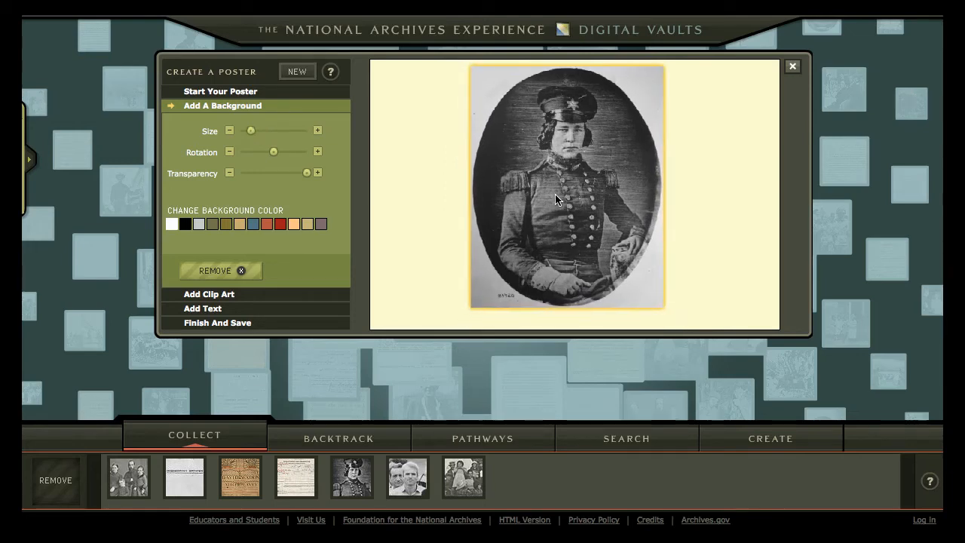
Step: Change the poster's background color to dark red and show the available clip art
{"action": "left_click", "coordinate": [280, 230]}
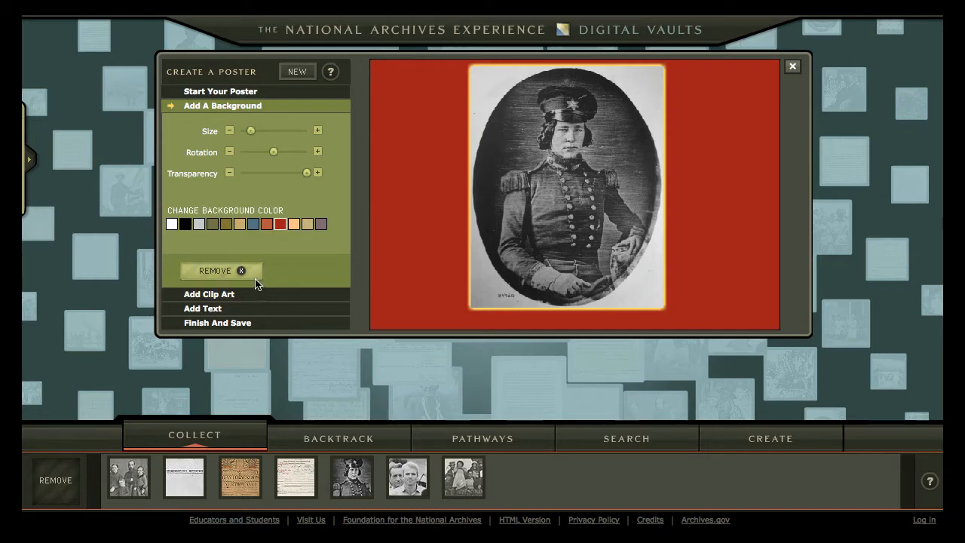
{"action": "left_click", "coordinate": [211, 295]}
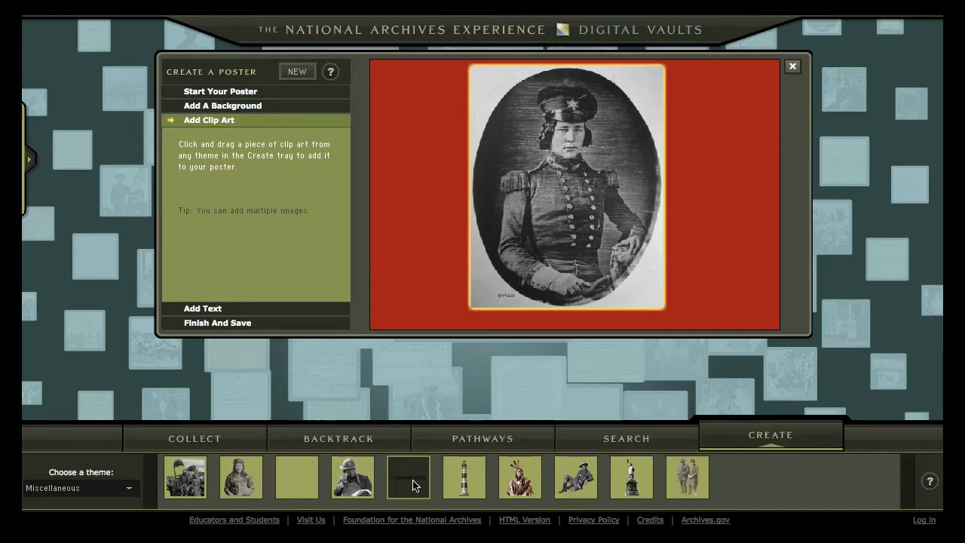
Step: Add the "HOMESTEAD." clip art to the poster, place it across the officer portrait's lower edge and enlarge it slightly
{"action": "left_click_drag", "start_coordinate": [411, 482], "coordinate": [537, 242]}
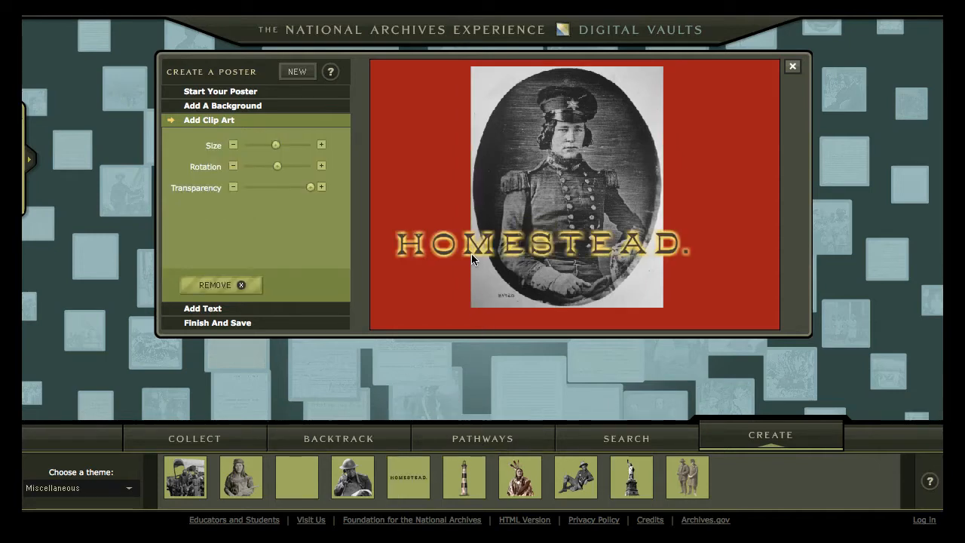
{"action": "left_click_drag", "start_coordinate": [469, 253], "coordinate": [530, 308]}
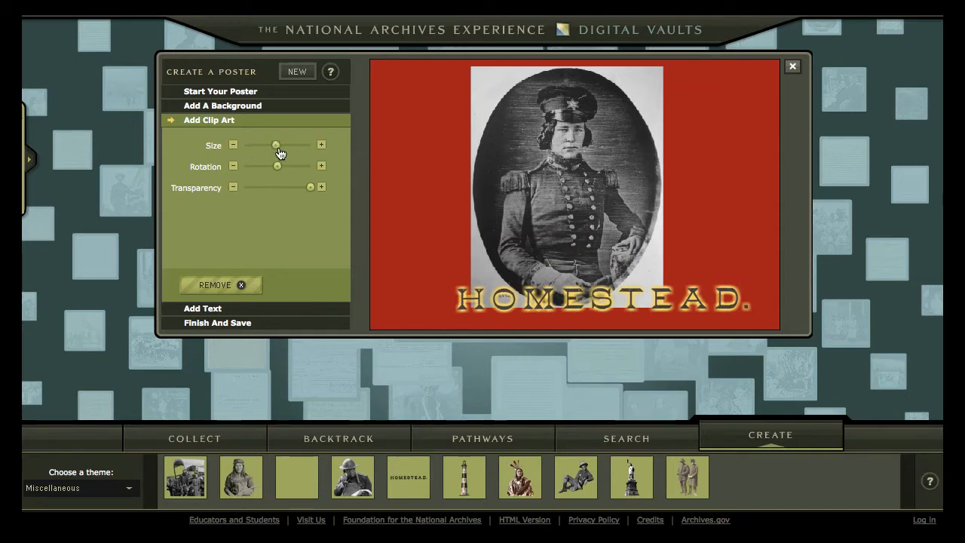
{"action": "left_click_drag", "start_coordinate": [278, 150], "coordinate": [284, 150]}
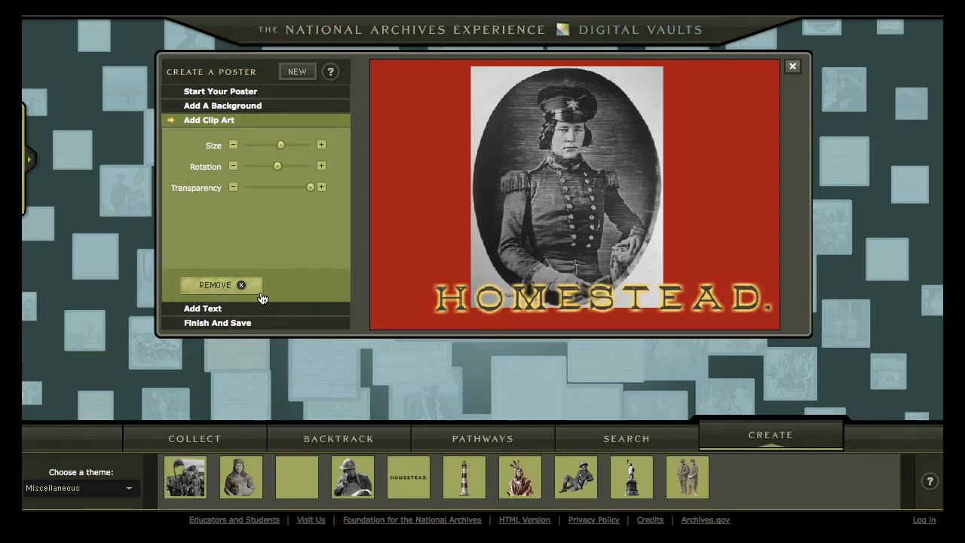
Step: Add the text "This is an example" in the Bold font style and place it in the poster's upper-left corner
{"action": "left_click", "coordinate": [207, 309]}
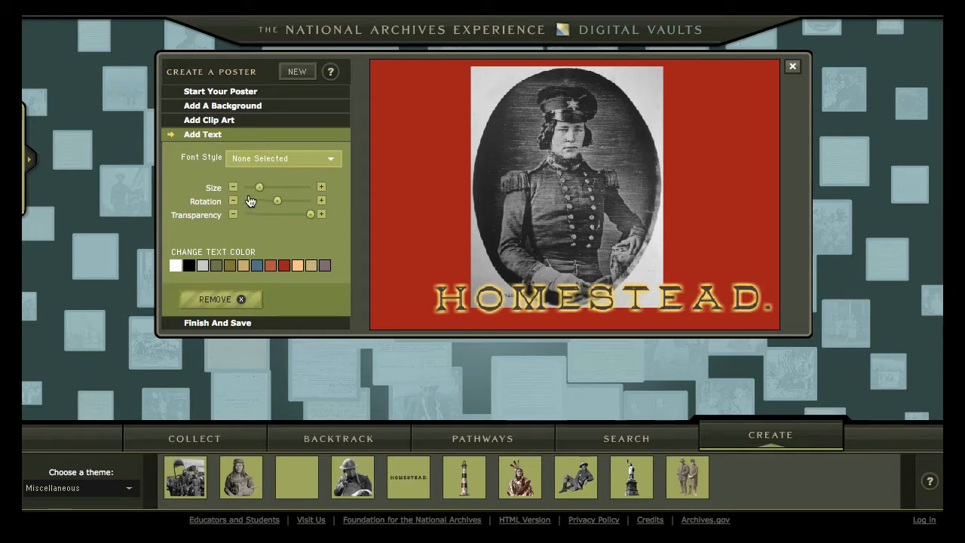
{"action": "left_click", "coordinate": [415, 202]}
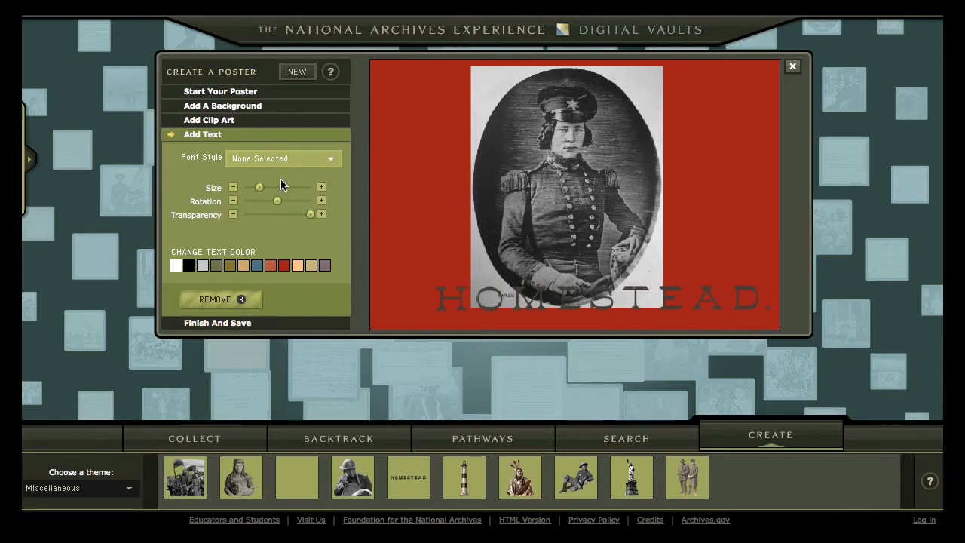
{"action": "left_click", "coordinate": [330, 160]}
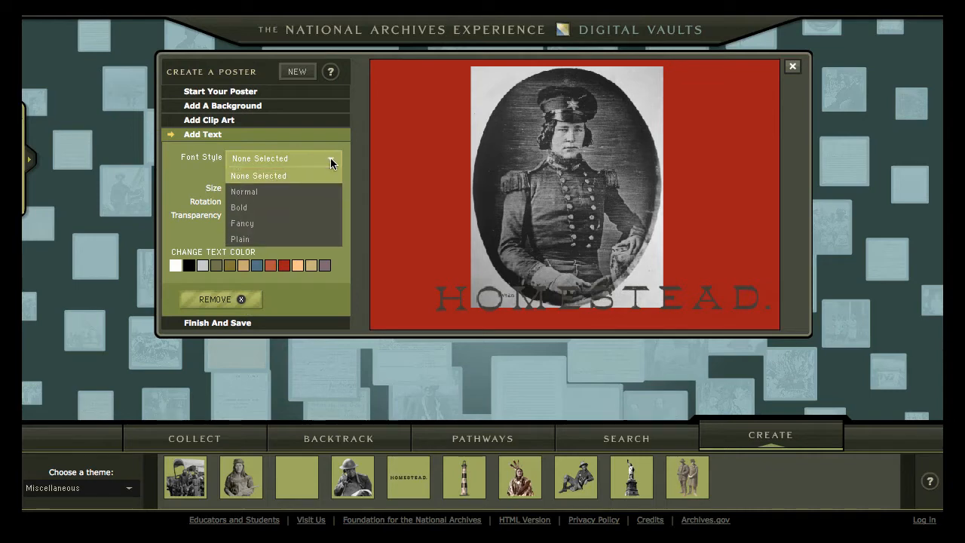
{"action": "left_click", "coordinate": [314, 208]}
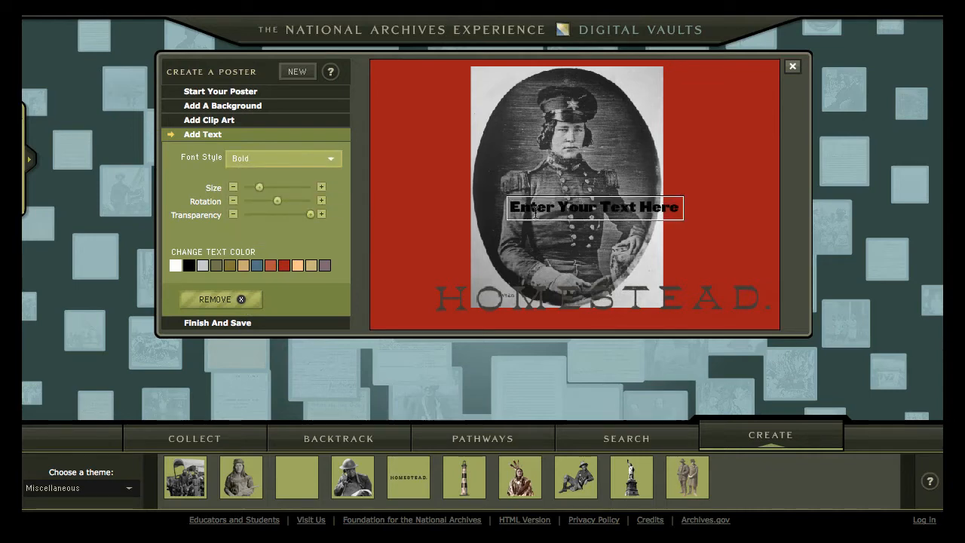
{"action": "left_click_drag", "start_coordinate": [510, 208], "coordinate": [696, 242]}
{"action": "type", "text": "Th"}
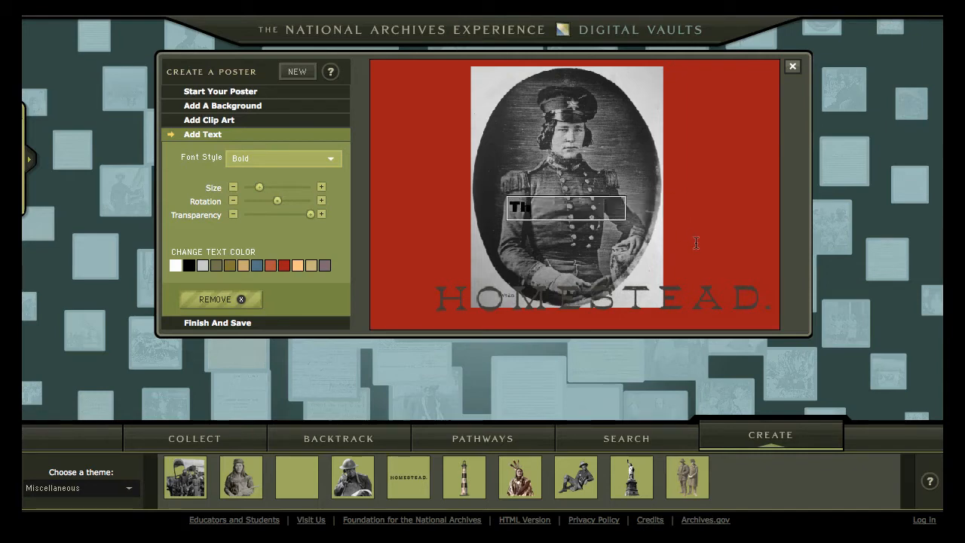
{"action": "type", "text": "is is a"}
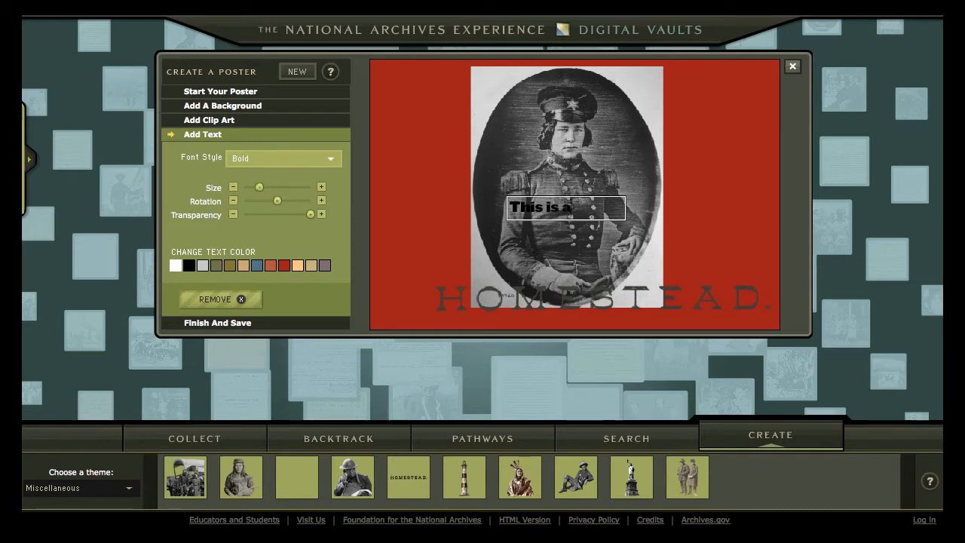
{"action": "type", "text": "n example"}
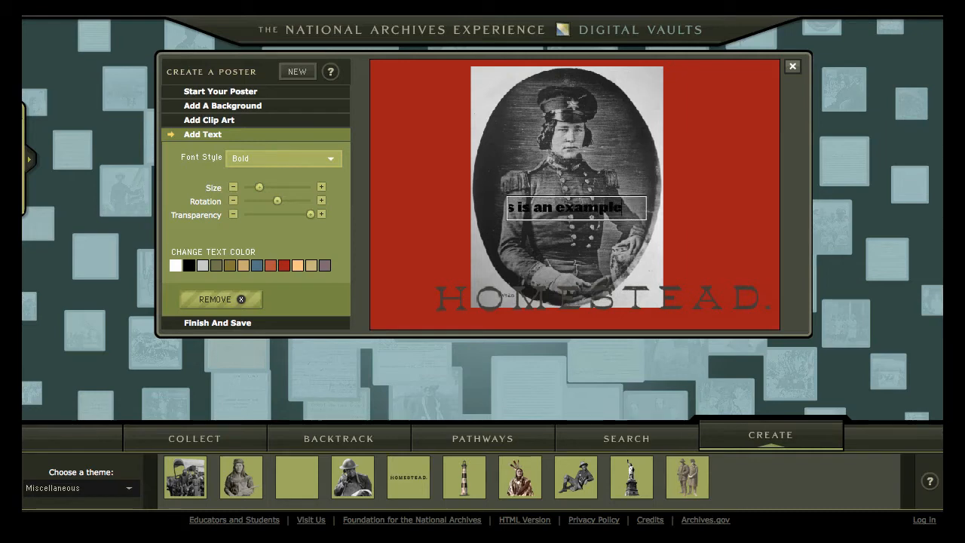
{"action": "left_click", "coordinate": [706, 235]}
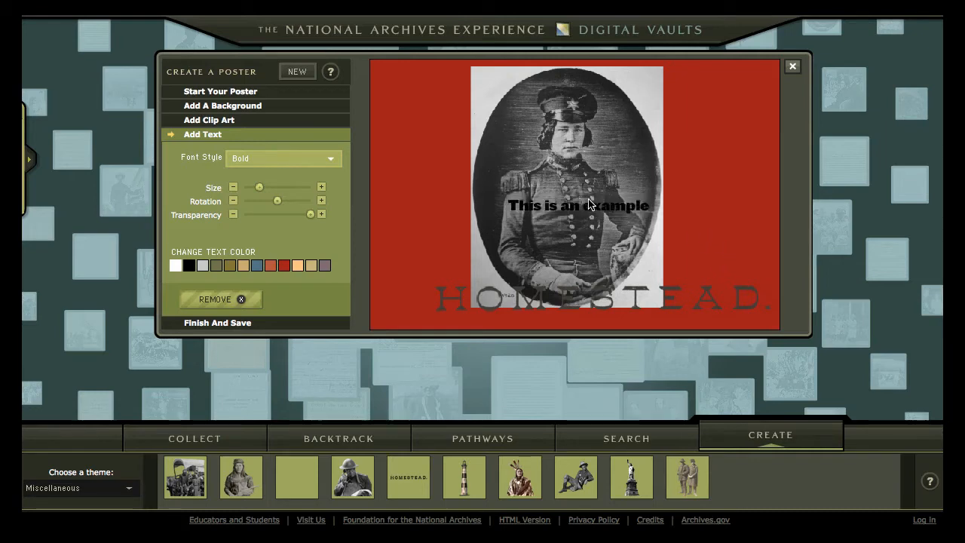
{"action": "left_click_drag", "start_coordinate": [591, 208], "coordinate": [457, 85]}
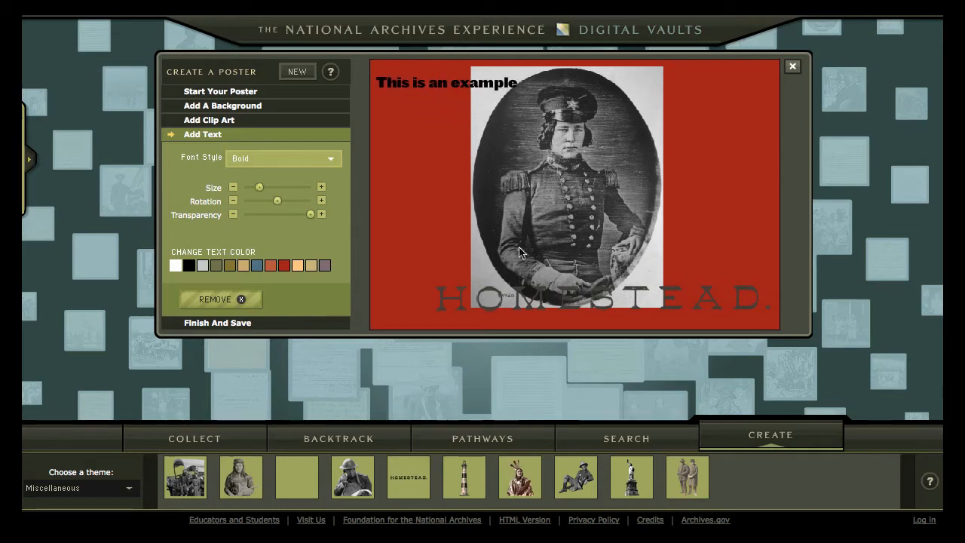
Step: Title the finished poster "Example" and print it
{"action": "left_click", "coordinate": [219, 323]}
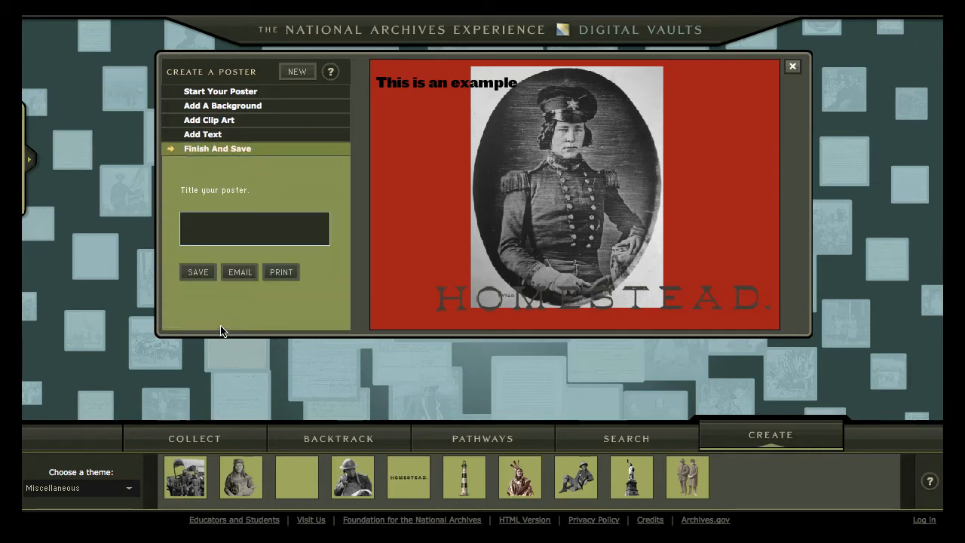
{"action": "left_click", "coordinate": [215, 240]}
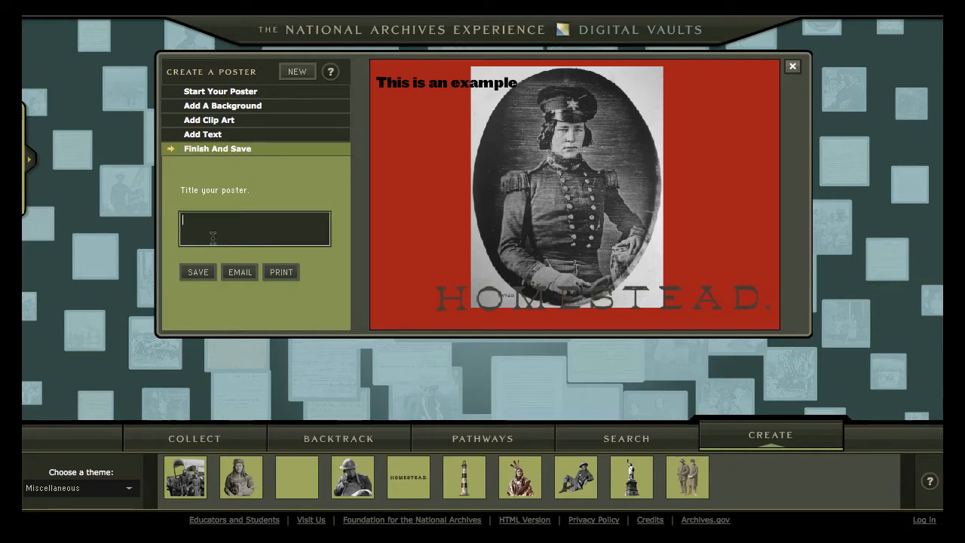
{"action": "type", "text": "Example"}
{"action": "mouse_move", "coordinate": [287, 279]}
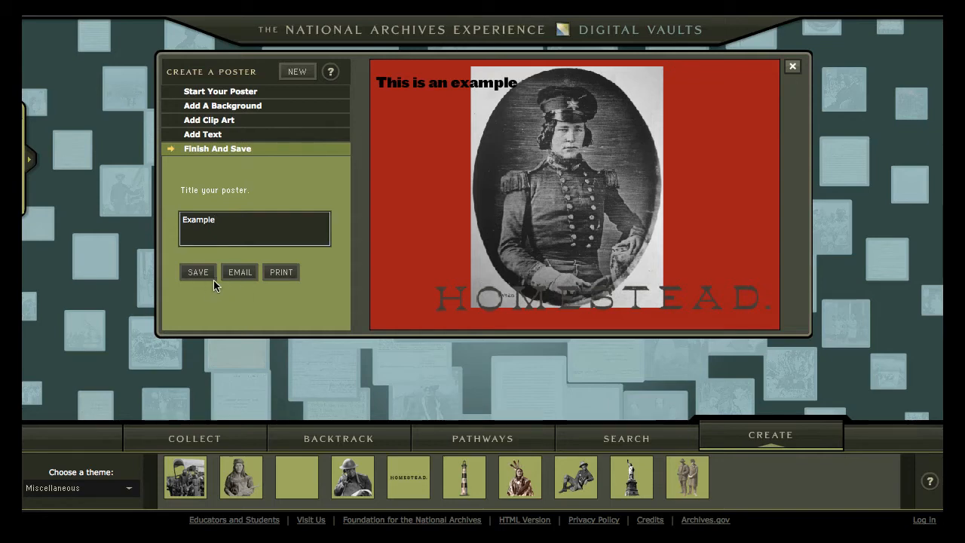
{"action": "left_click", "coordinate": [279, 275]}
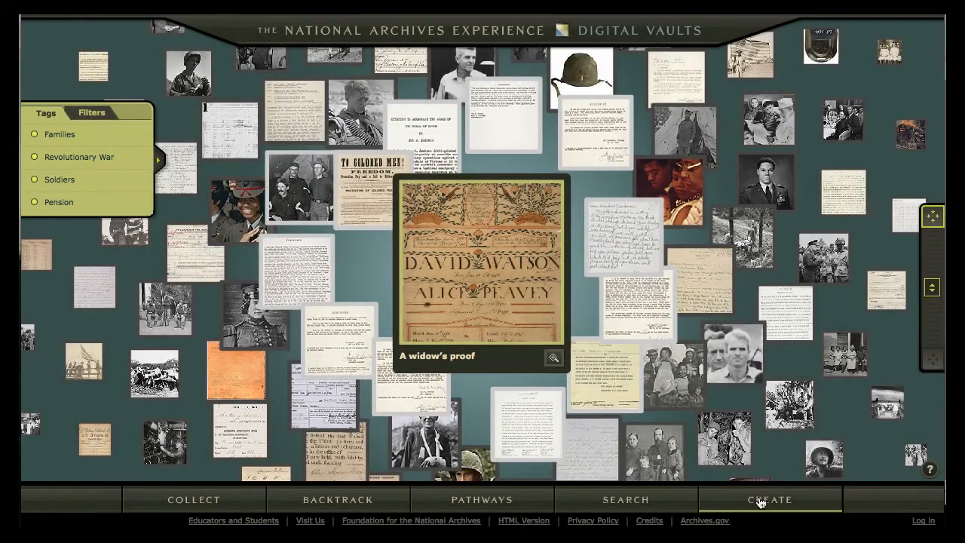
Step: Begin a movie based on Records In My Collection and add "A Mexican War officer" as its first scene
{"action": "left_click", "coordinate": [760, 504]}
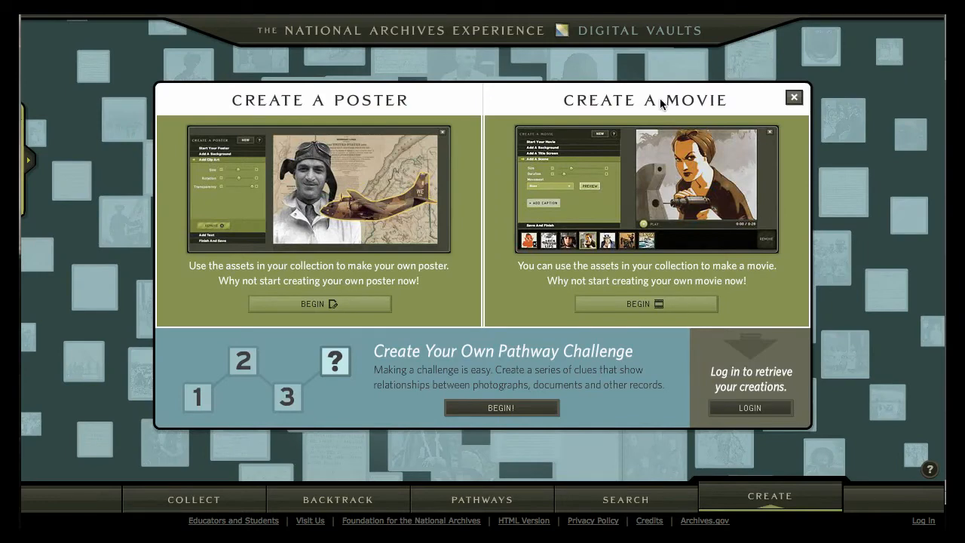
{"action": "left_click", "coordinate": [655, 312]}
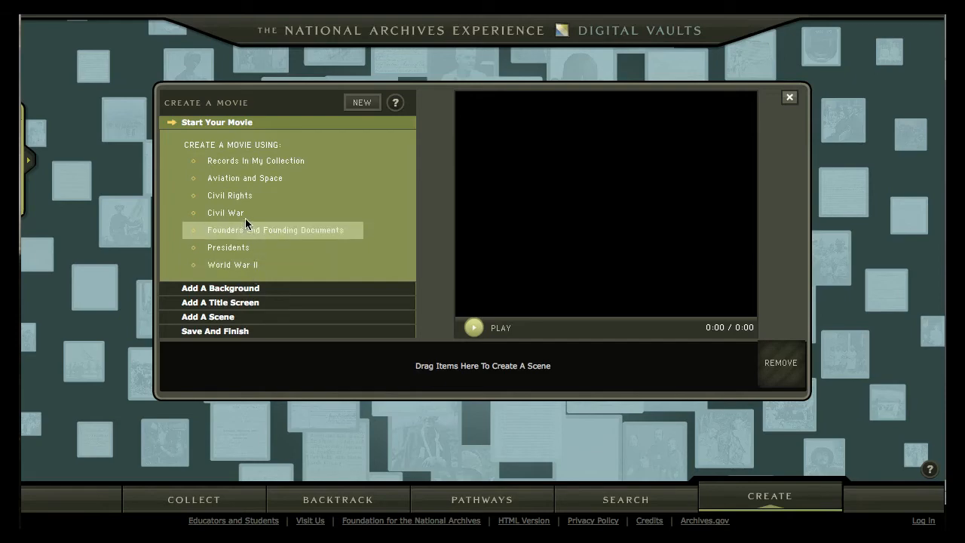
{"action": "left_click", "coordinate": [245, 162]}
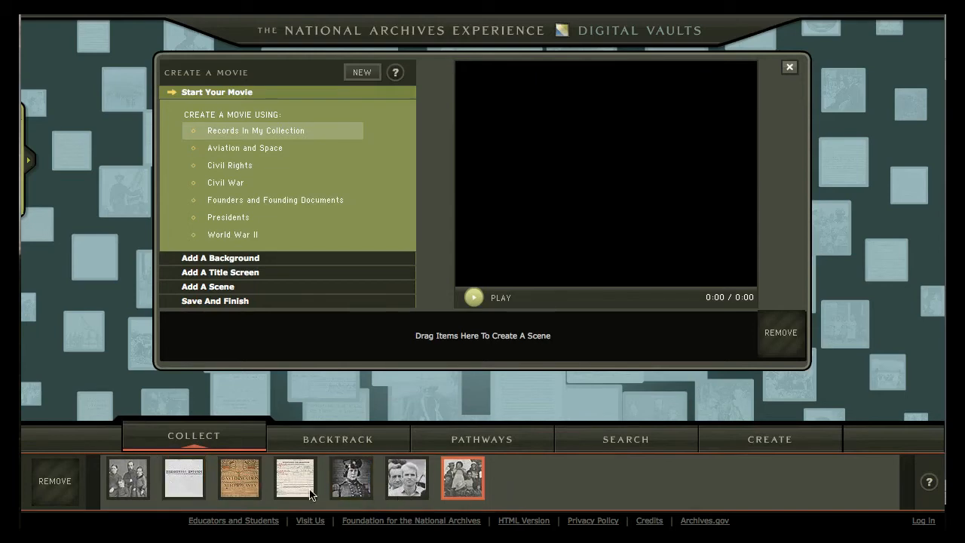
{"action": "left_click", "coordinate": [358, 489]}
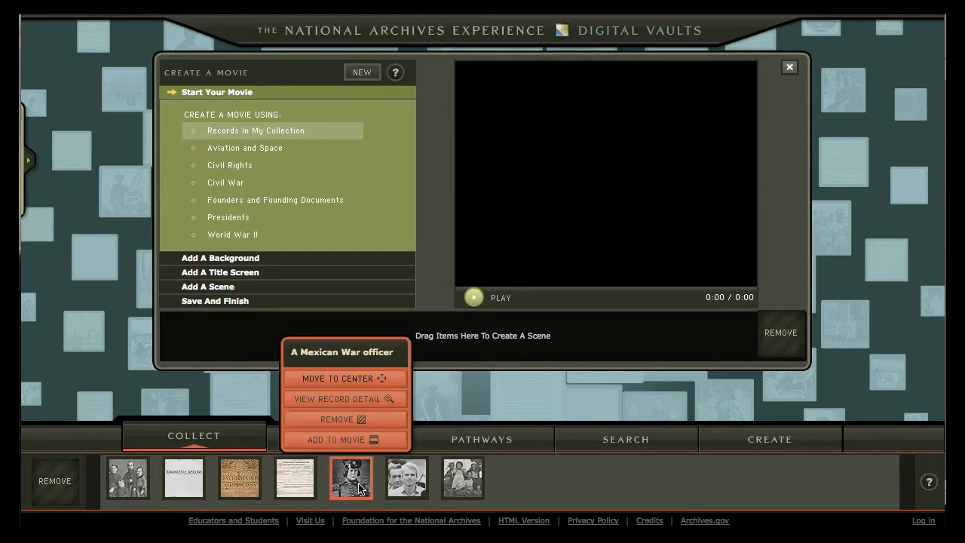
{"action": "left_click", "coordinate": [351, 443]}
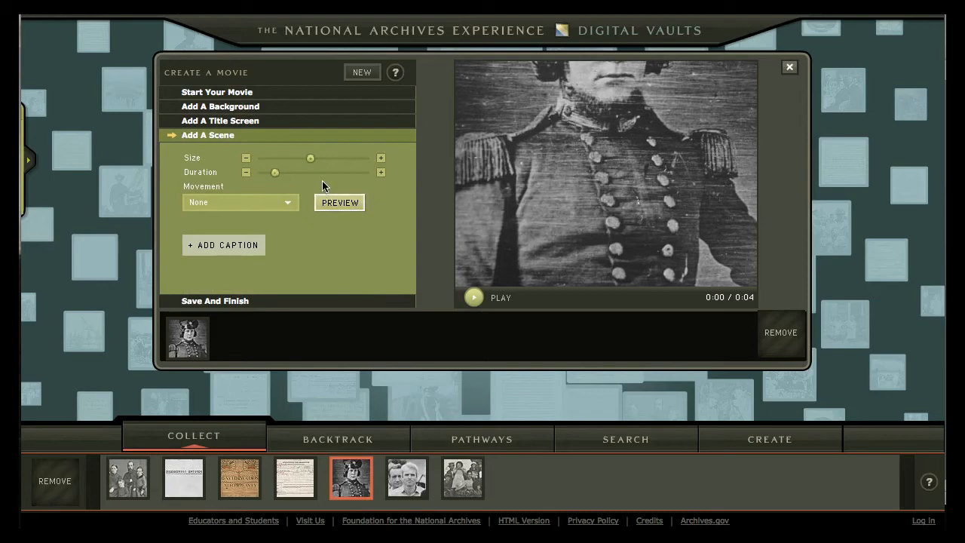
Step: Reduce the officer scene's size until nearly the whole portrait fits the frame, and set its movement to Pan Down
{"action": "left_click_drag", "start_coordinate": [310, 165], "coordinate": [277, 165]}
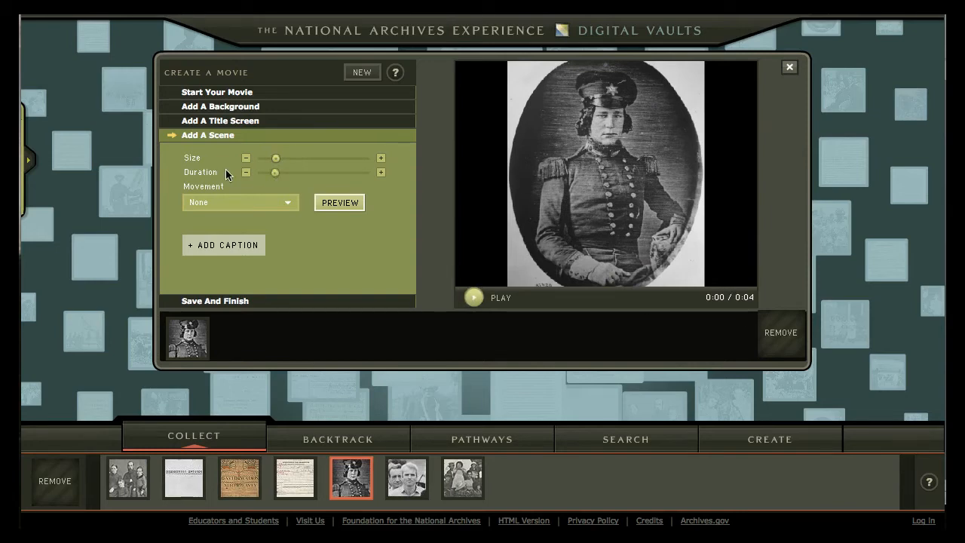
{"action": "left_click", "coordinate": [288, 206]}
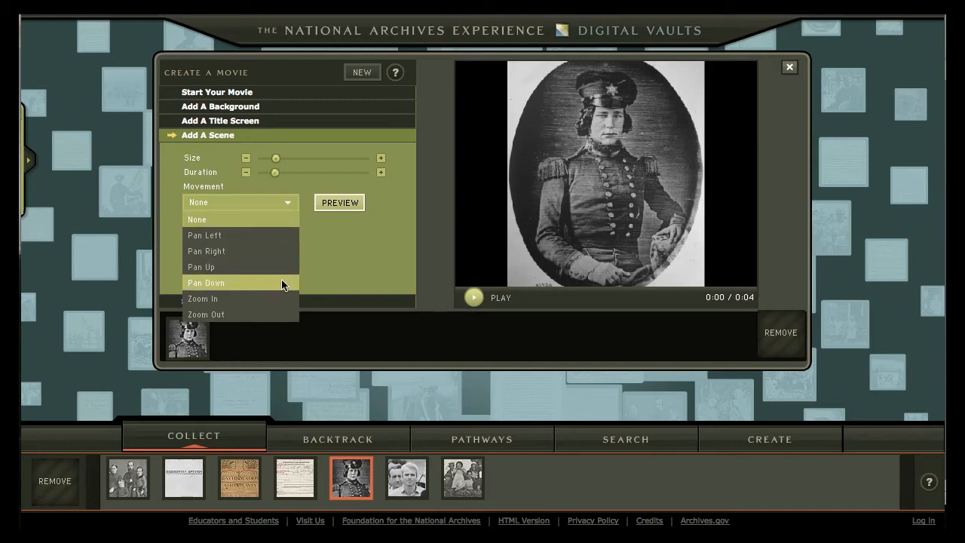
{"action": "left_click", "coordinate": [282, 281]}
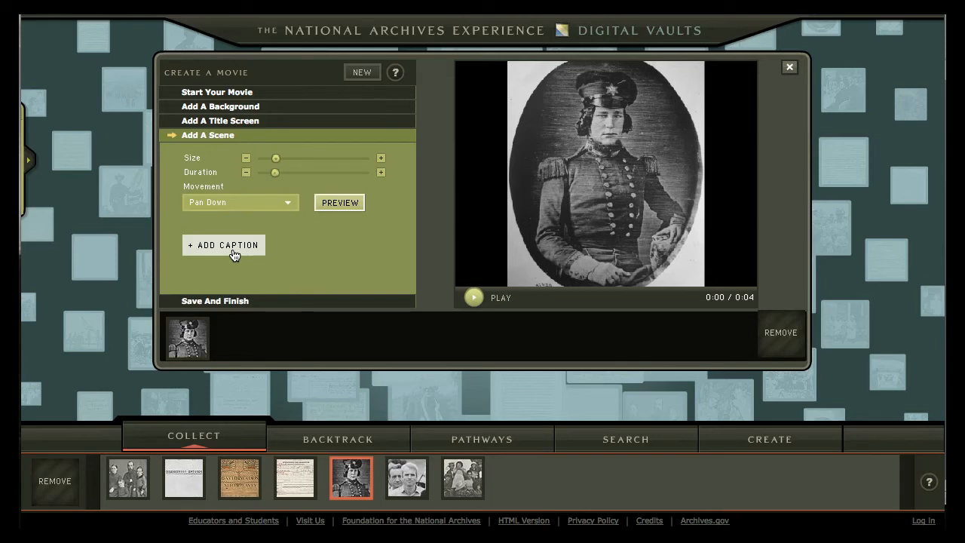
Step: Add the records "Almost free", "A Knik family" and "A widow's proof" as further movie scenes, in that order
{"action": "left_click", "coordinate": [405, 480]}
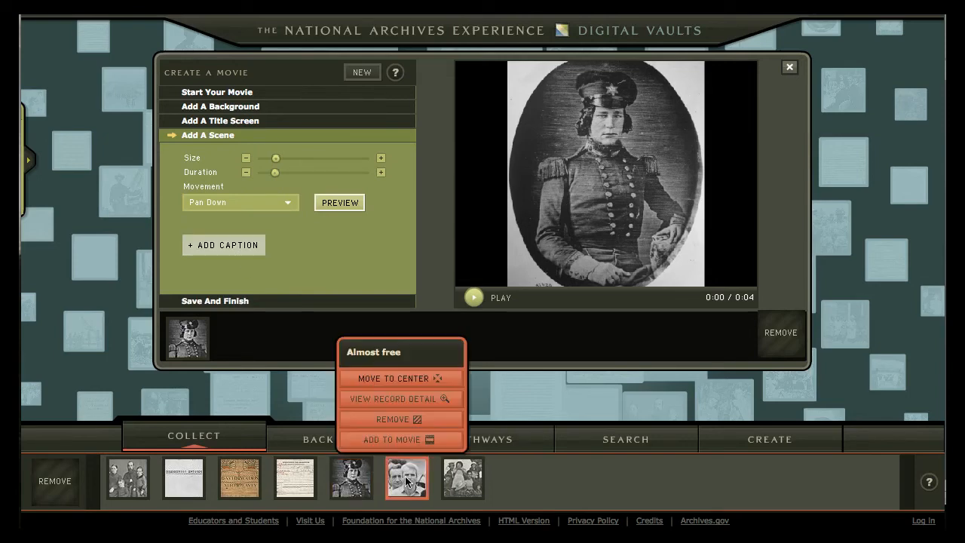
{"action": "left_click", "coordinate": [406, 440]}
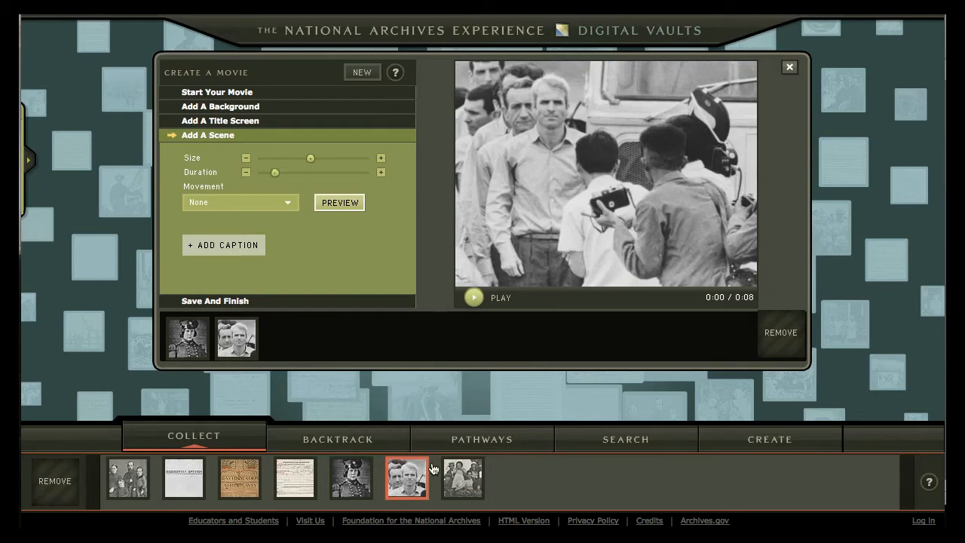
{"action": "left_click", "coordinate": [458, 482]}
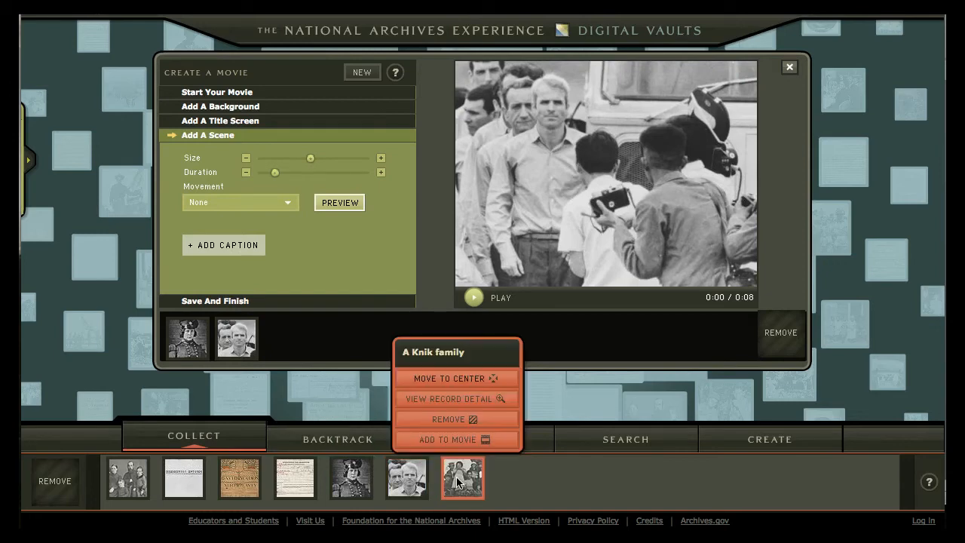
{"action": "left_click", "coordinate": [445, 440]}
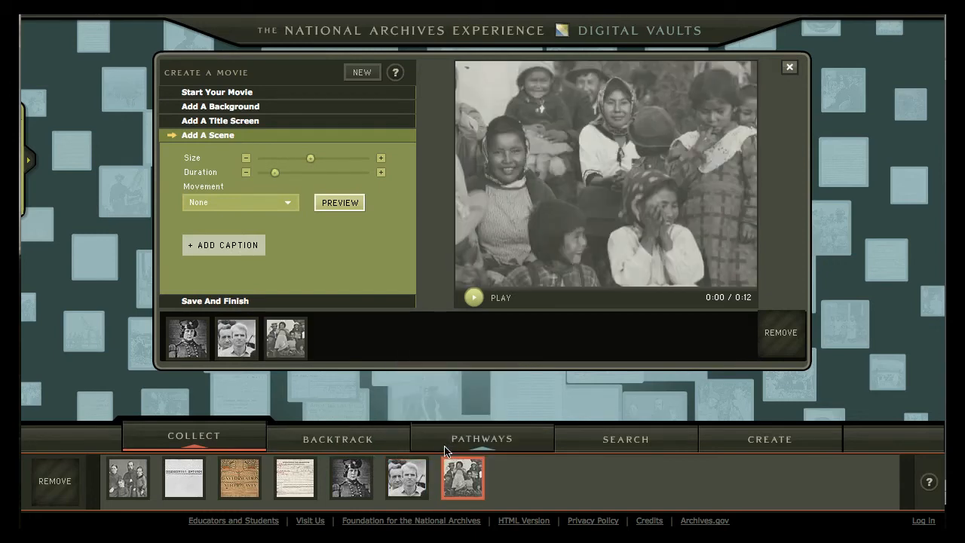
{"action": "left_click", "coordinate": [236, 483]}
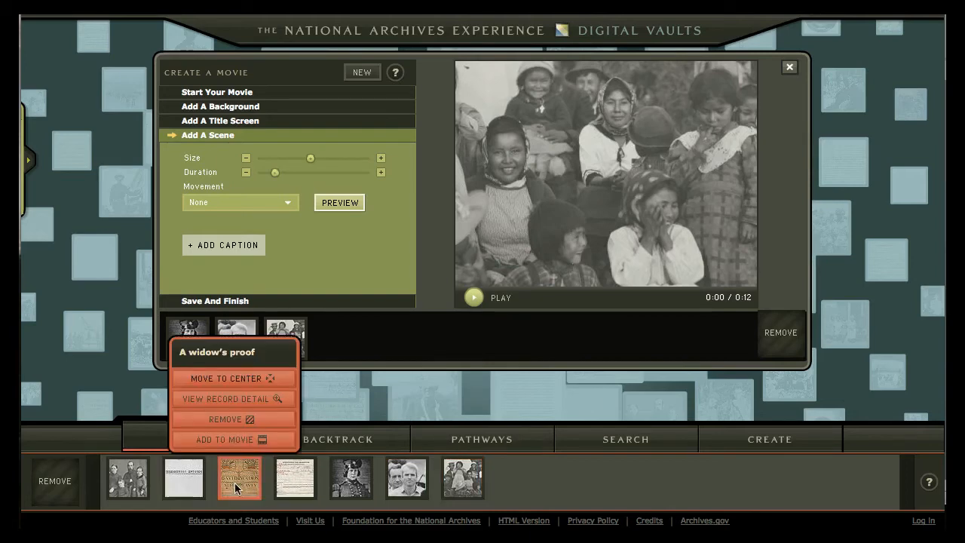
{"action": "left_click", "coordinate": [235, 443]}
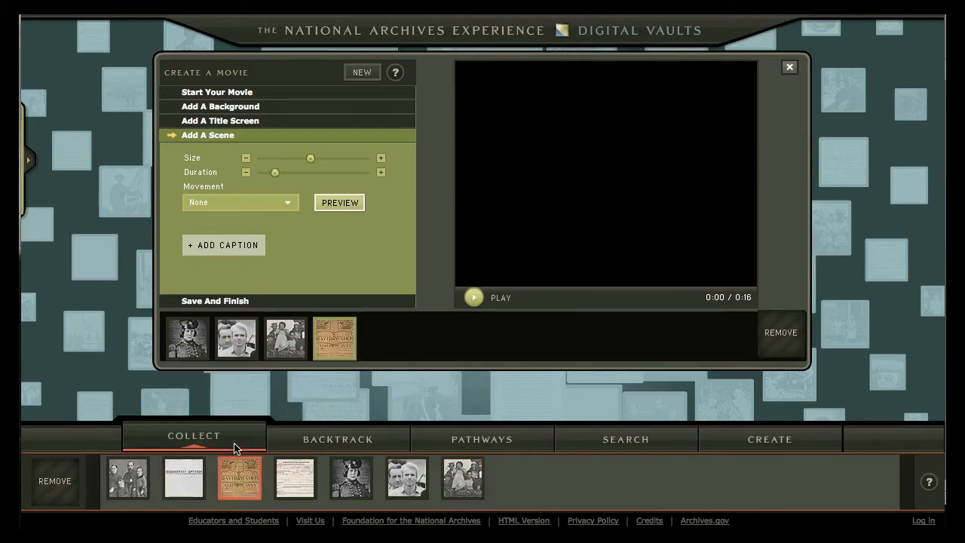
Step: Change the movie's background color to blue and add a title screen after the last scene
{"action": "left_click", "coordinate": [241, 106]}
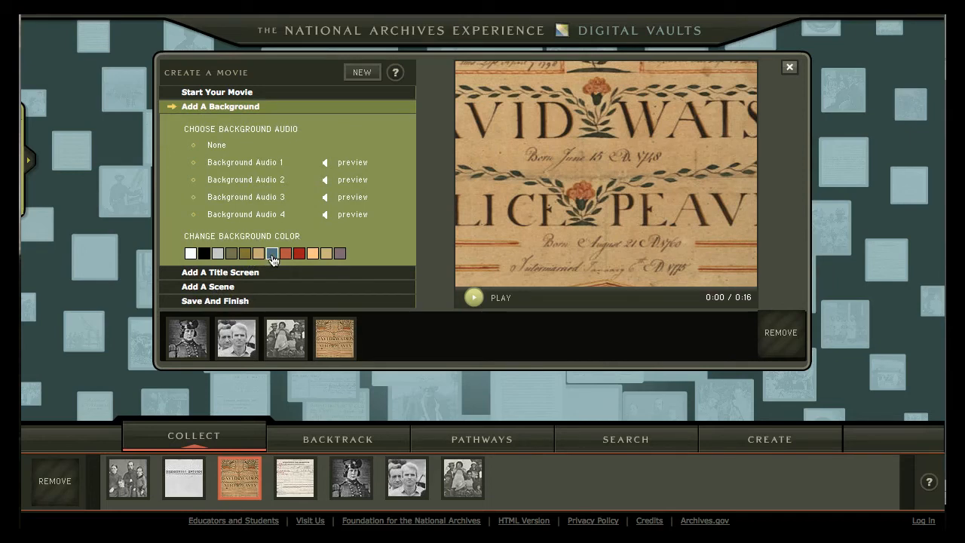
{"action": "left_click", "coordinate": [253, 273]}
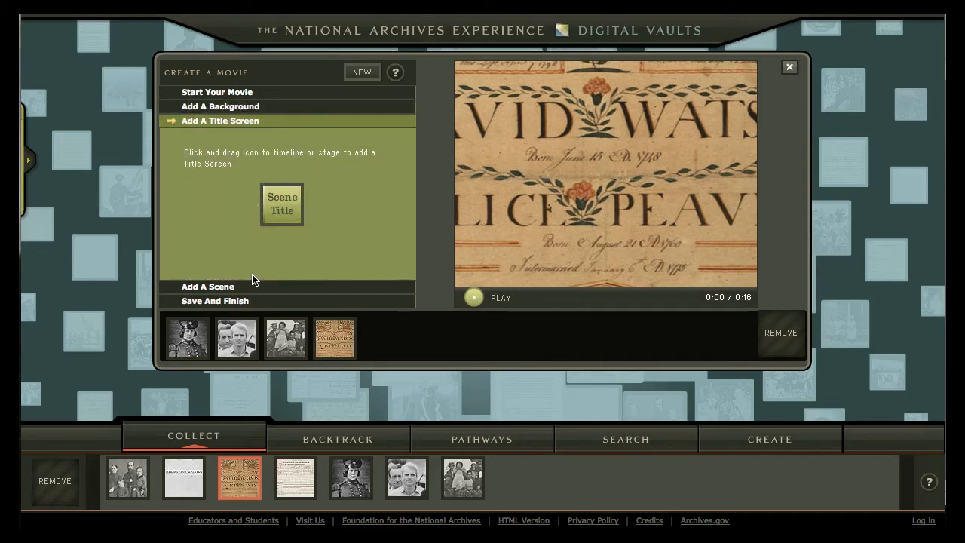
{"action": "left_click_drag", "start_coordinate": [277, 200], "coordinate": [389, 326]}
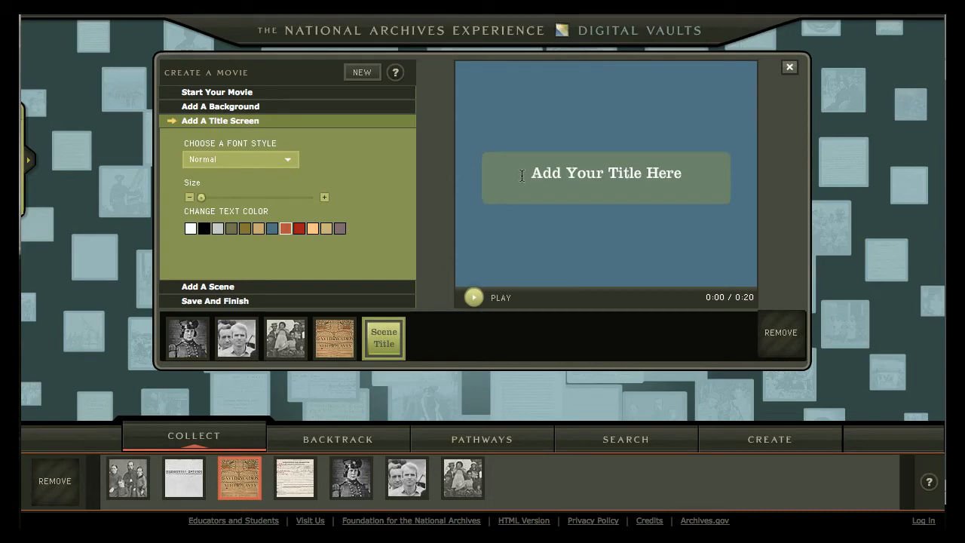
Step: Replace the title screen's placeholder text with "This is an example."
{"action": "left_click_drag", "start_coordinate": [528, 174], "coordinate": [684, 176]}
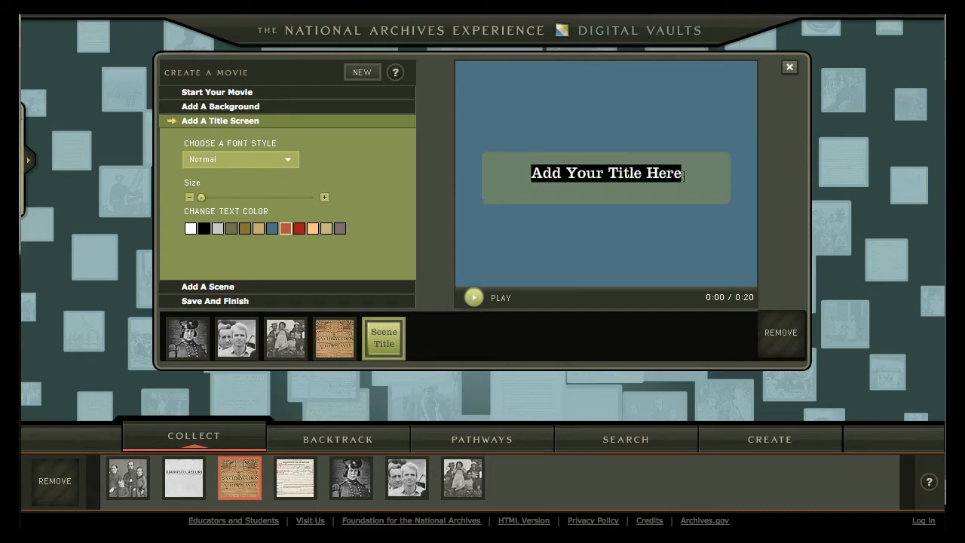
{"action": "type", "text": "T"}
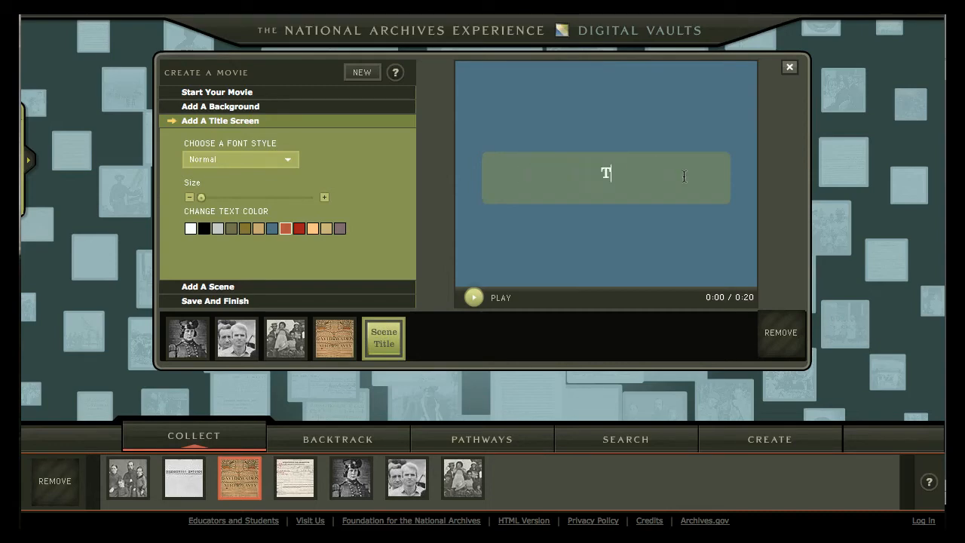
{"action": "type", "text": "his is an example."}
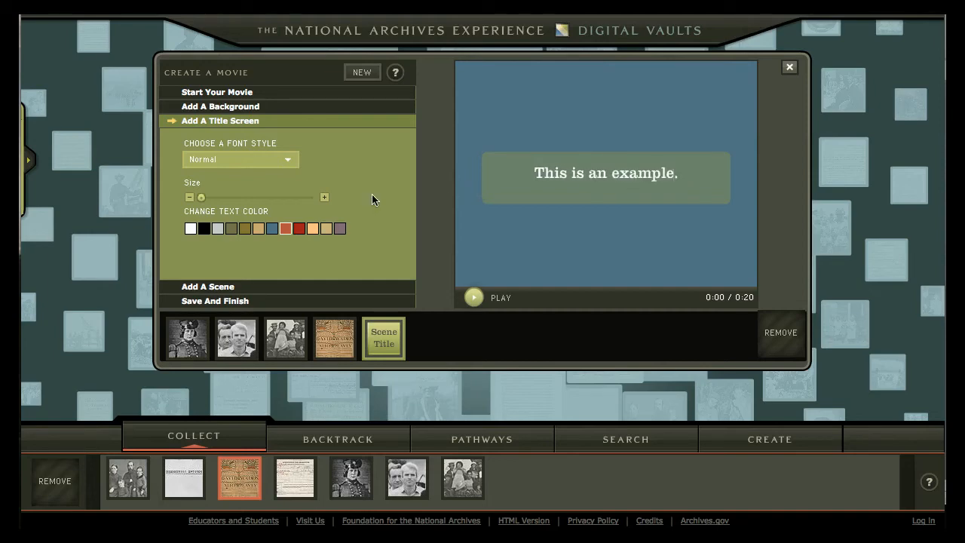
Step: Style the title text at size 26 in dark red with the Fancy font, and move the title screen before the first scene
{"action": "mouse_move", "coordinate": [200, 197]}
{"action": "left_mouse_down"}
{"action": "mouse_move", "coordinate": [227, 199]}
{"action": "mouse_move", "coordinate": [219, 201]}
{"action": "left_mouse_up"}
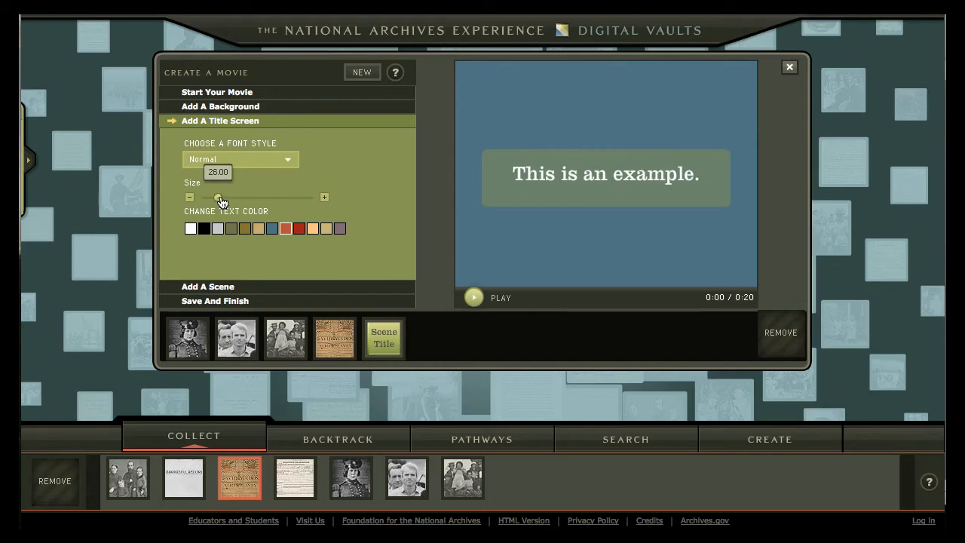
{"action": "left_click", "coordinate": [298, 230]}
{"action": "left_click", "coordinate": [293, 159]}
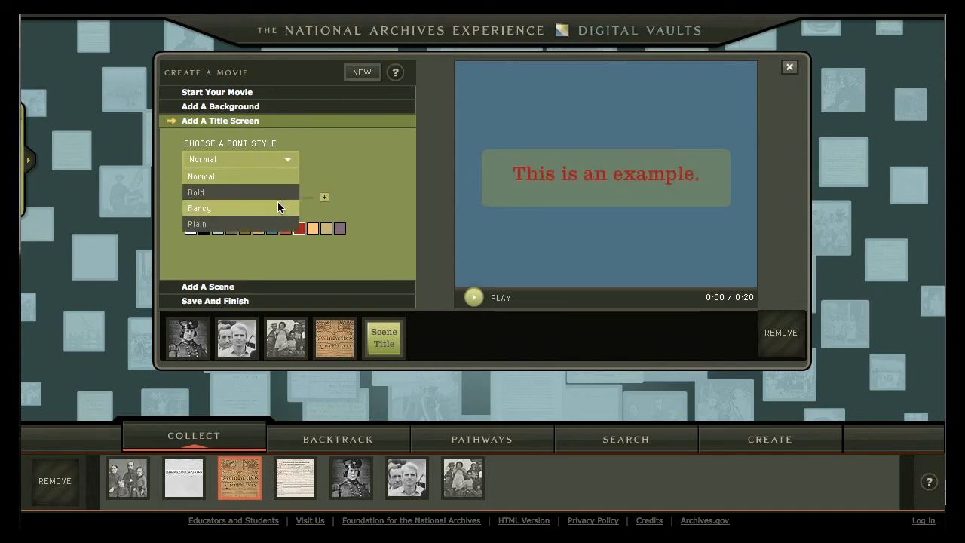
{"action": "left_click", "coordinate": [277, 202]}
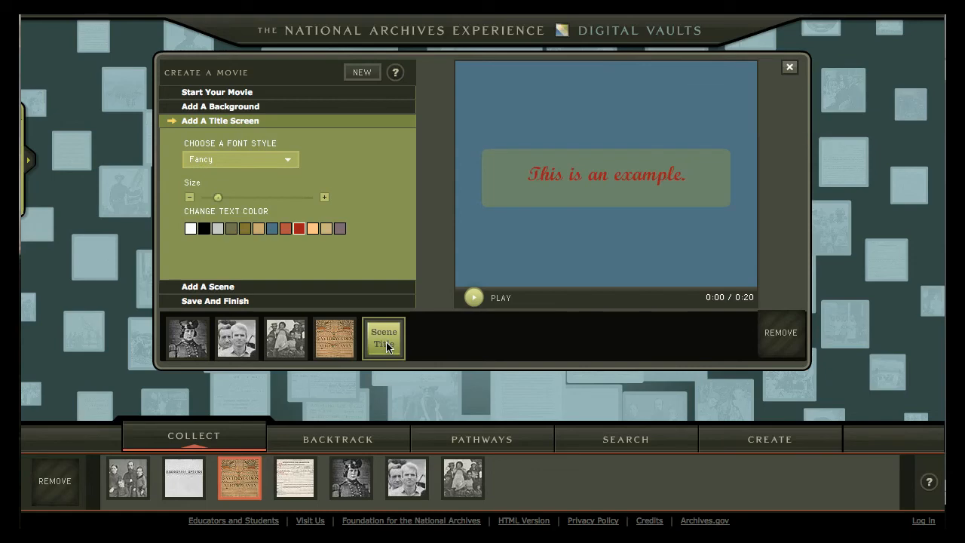
{"action": "left_click_drag", "start_coordinate": [387, 345], "coordinate": [179, 351]}
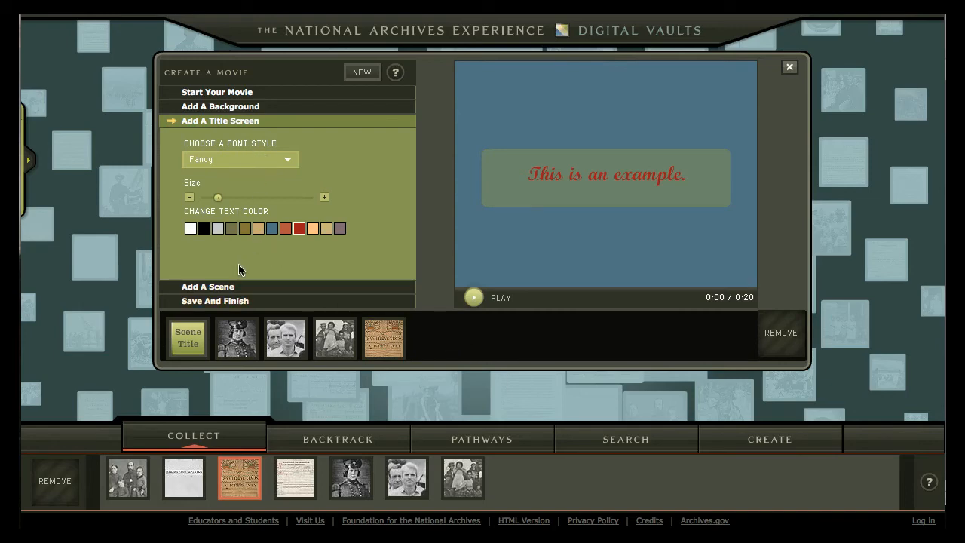
Step: Review the movie's background audio choices and the instructions for adding a scene
{"action": "left_click", "coordinate": [216, 107]}
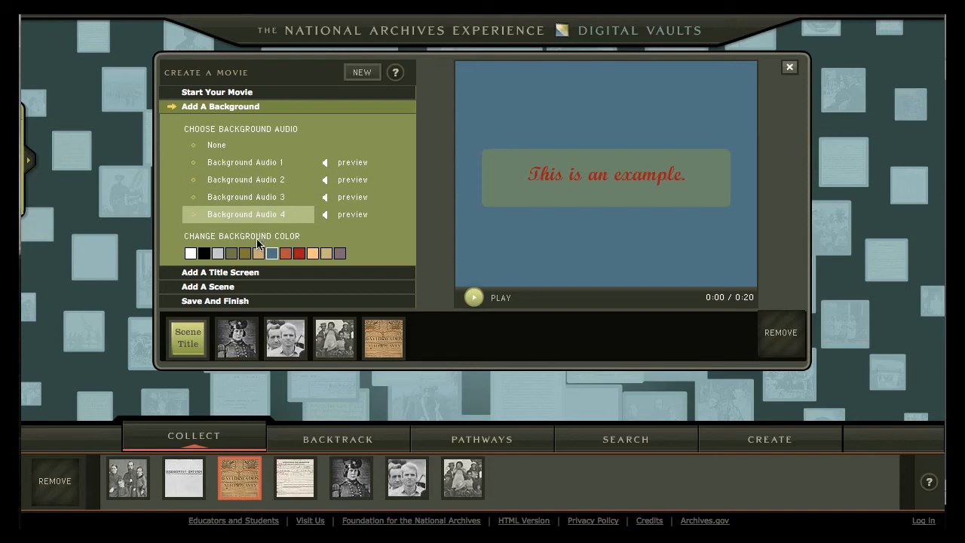
{"action": "left_click", "coordinate": [225, 292]}
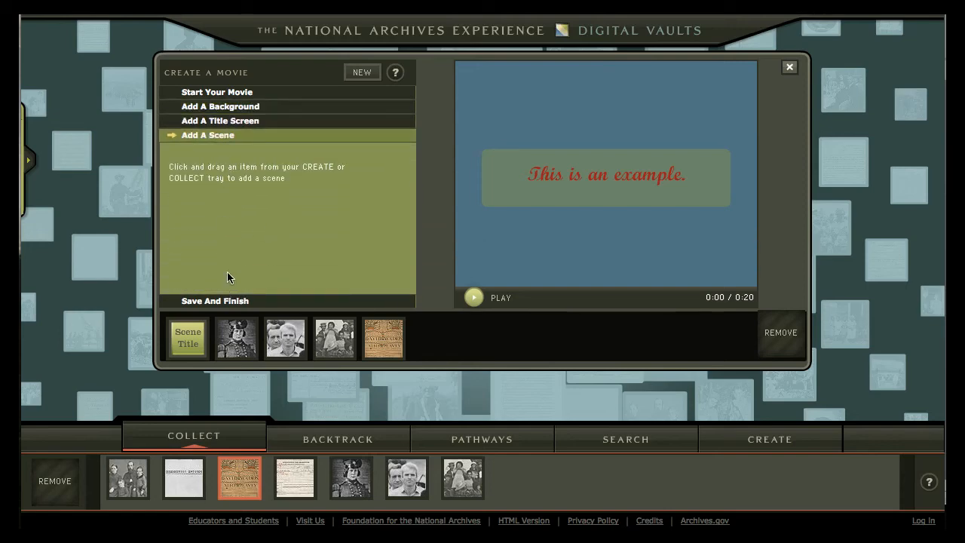
Step: Name the movie "Example" in the finishing section, and close the movie maker and the creation chooser to return to the records
{"action": "left_click", "coordinate": [226, 301]}
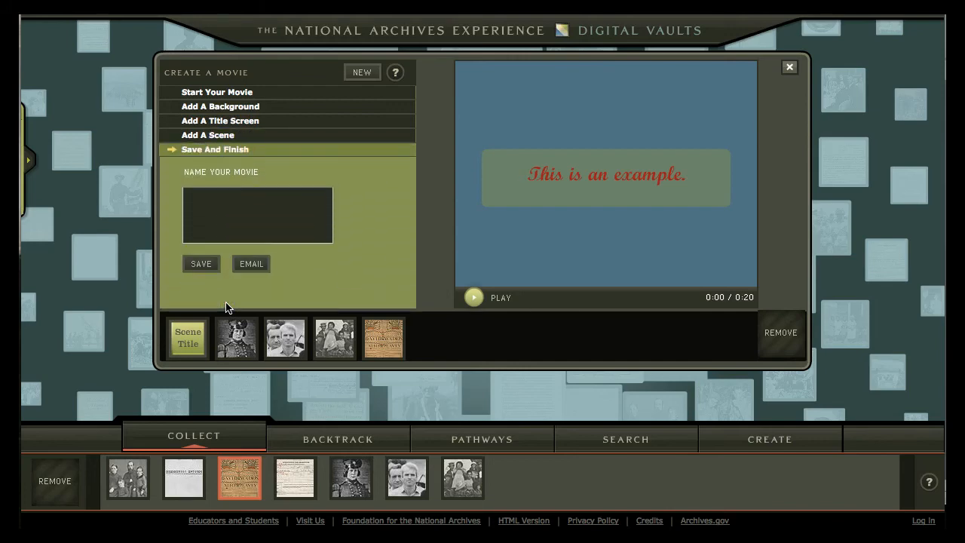
{"action": "left_click", "coordinate": [232, 211]}
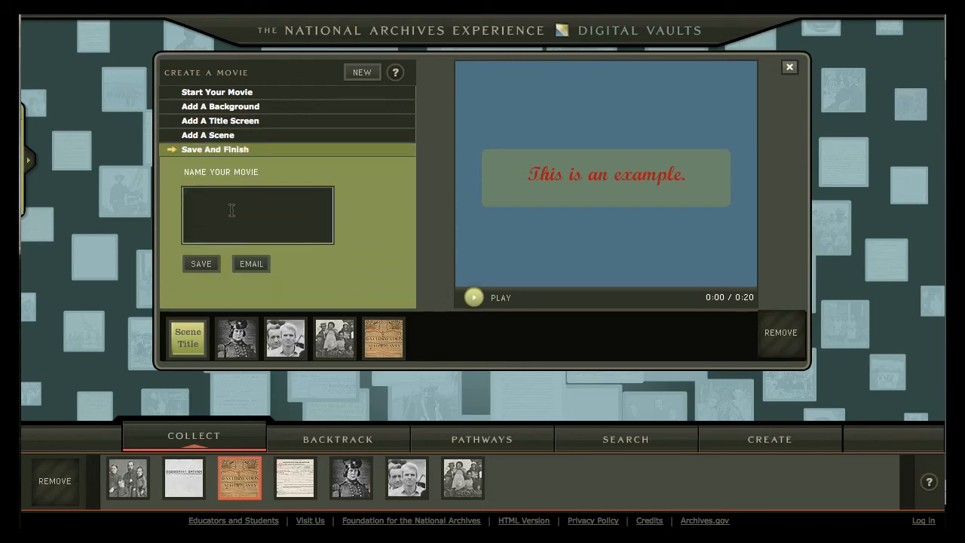
{"action": "type", "text": "Example"}
{"action": "left_click", "coordinate": [790, 68]}
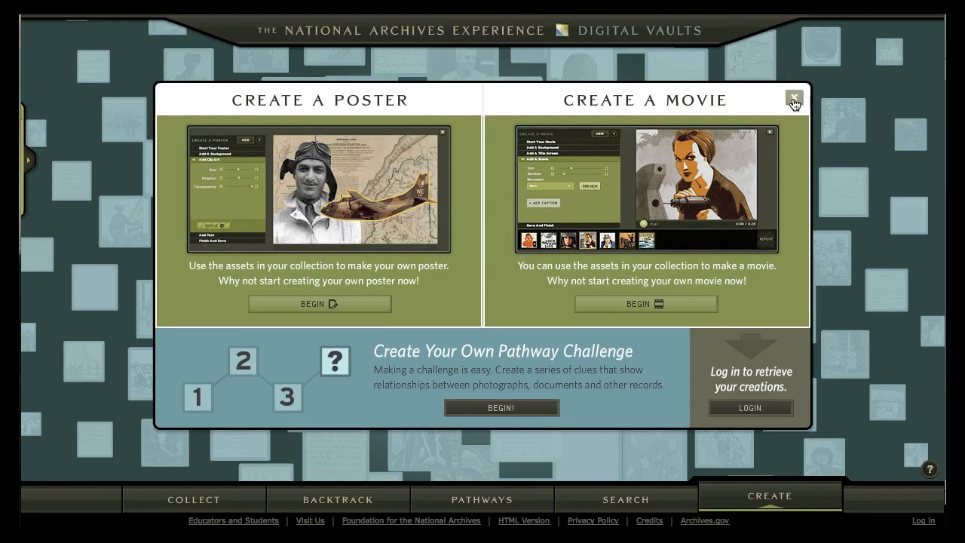
{"action": "left_click", "coordinate": [794, 100]}
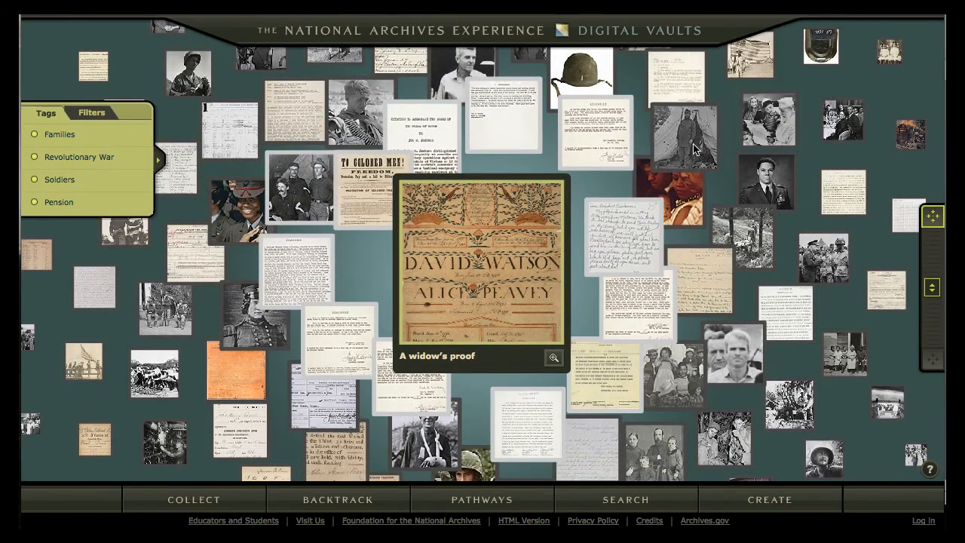